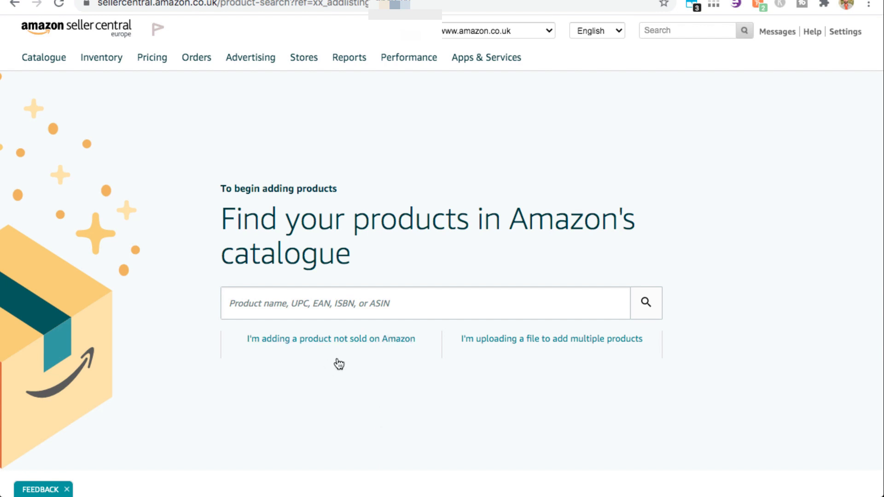
Choose 'I'm adding a product not sold on Amazon' and scroll to the category lists.
{"action": "left_click", "coordinate": [364, 345]}
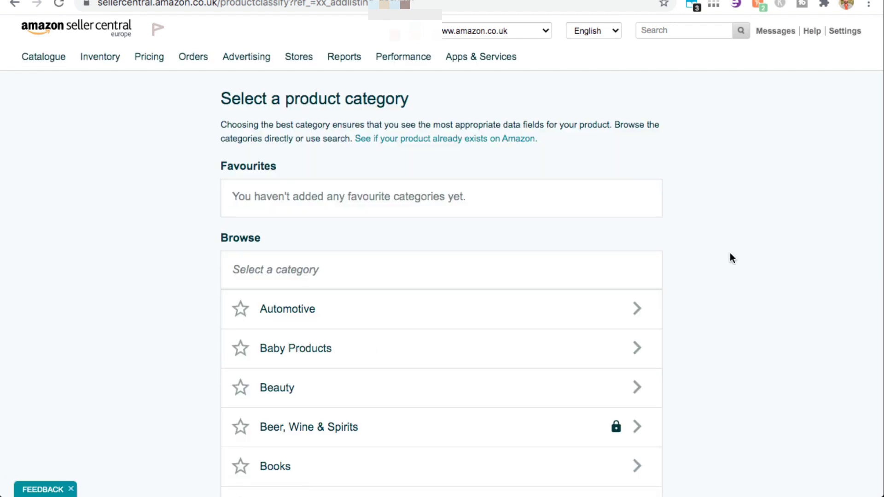
{"action": "scroll", "coordinate": [731, 256], "scroll_direction": "down", "scroll_amount": 4}
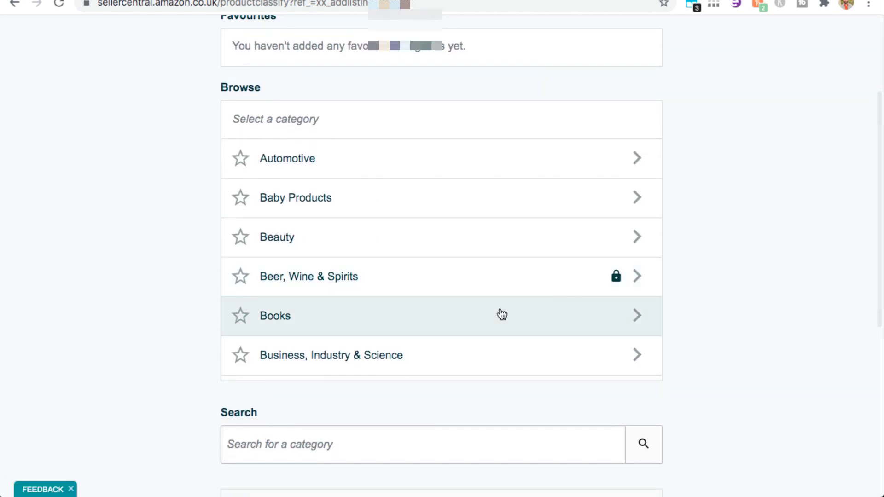
{"action": "scroll", "coordinate": [502, 314], "scroll_direction": "down", "scroll_amount": 1}
{"action": "scroll", "coordinate": [502, 314], "scroll_direction": "up", "scroll_amount": 1}
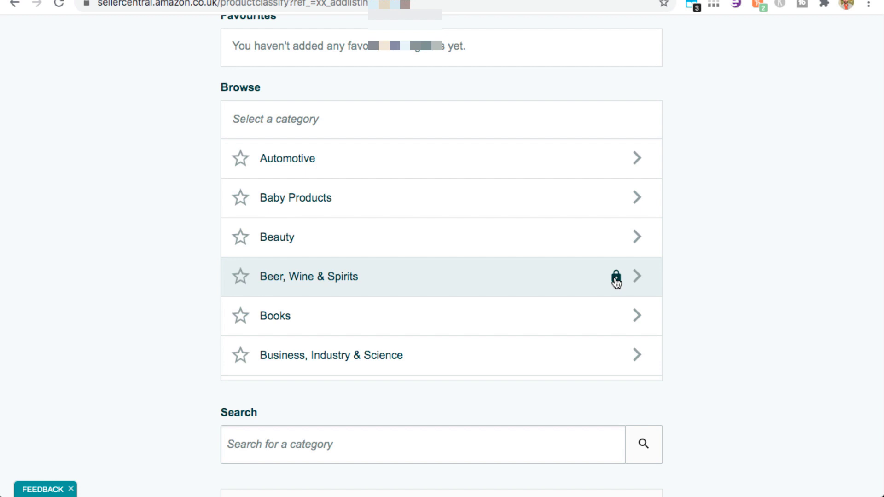
{"action": "scroll", "coordinate": [806, 336], "scroll_direction": "down", "scroll_amount": 3}
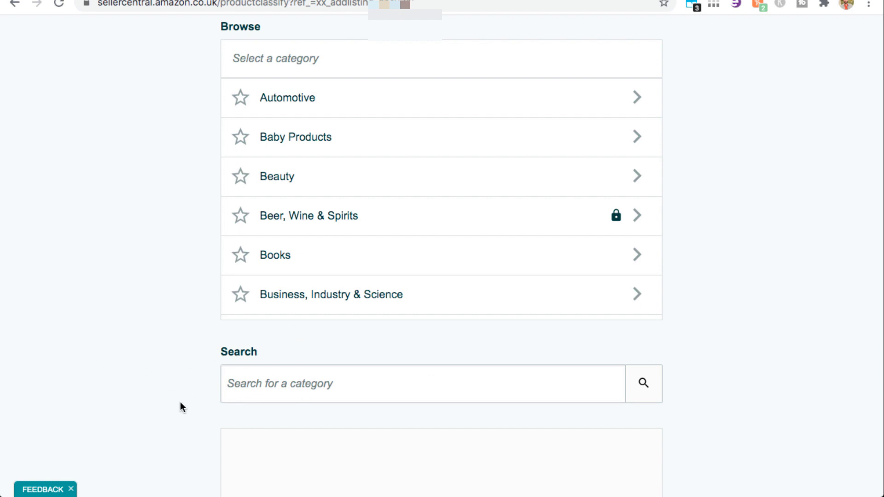
Search categories for 'laptop stand' and select the first Laptop Computer Stands result.
{"action": "left_click", "coordinate": [266, 381]}
{"action": "type", "text": "laptop stand"}
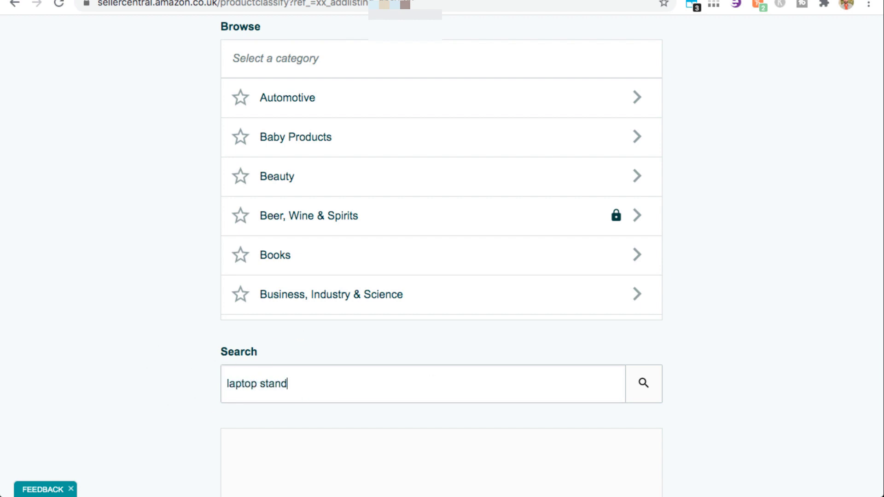
{"action": "key", "text": "Return"}
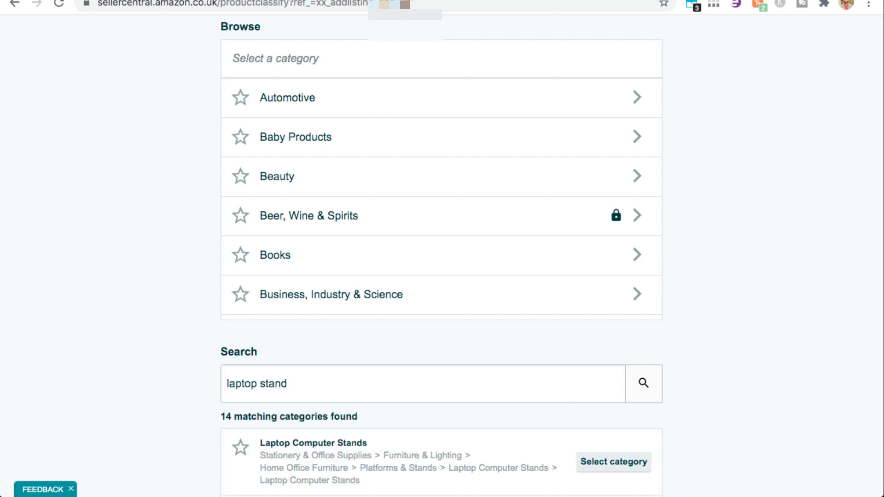
{"action": "scroll", "coordinate": [795, 364], "scroll_direction": "down", "scroll_amount": 4}
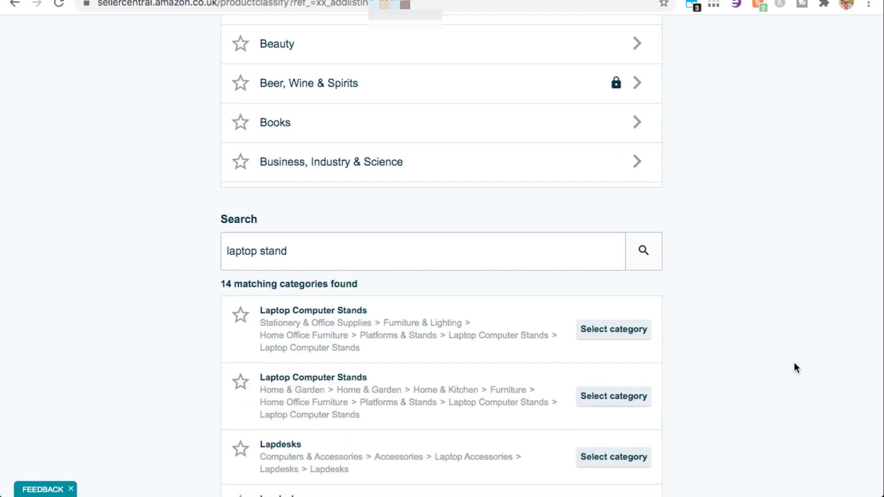
{"action": "scroll", "coordinate": [795, 363], "scroll_direction": "down", "scroll_amount": 3}
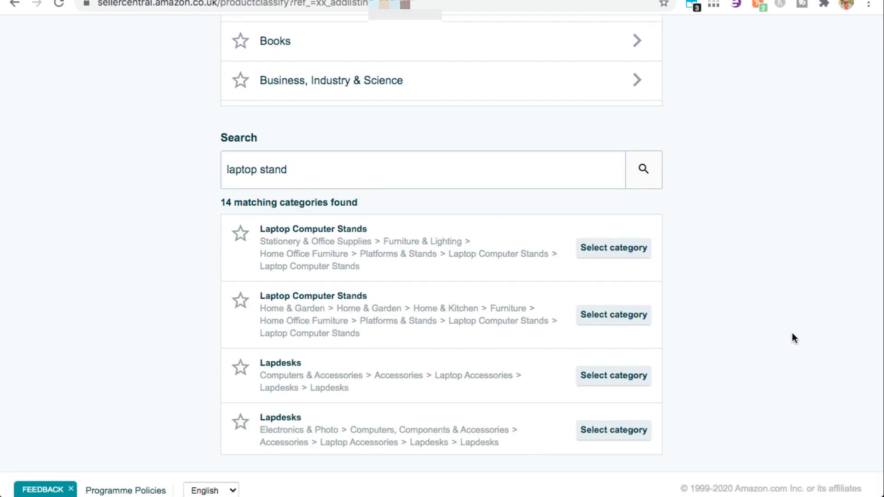
{"action": "left_click", "coordinate": [609, 253]}
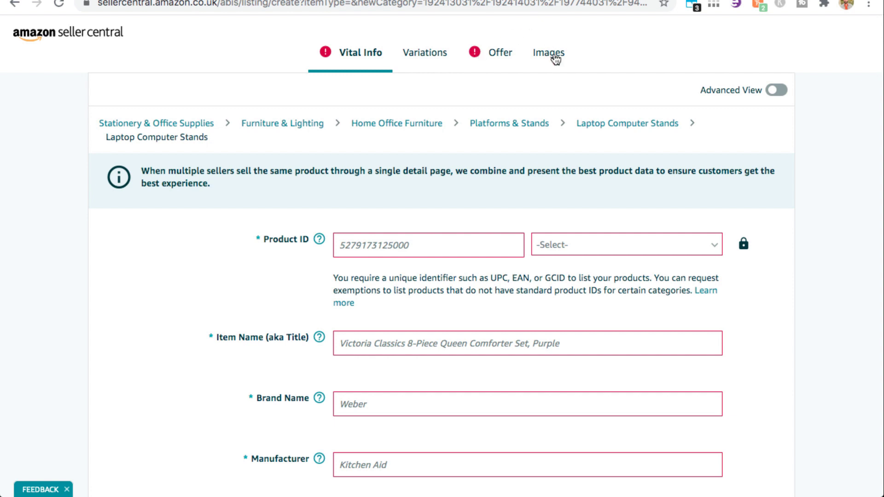
{"action": "left_click", "coordinate": [781, 92]}
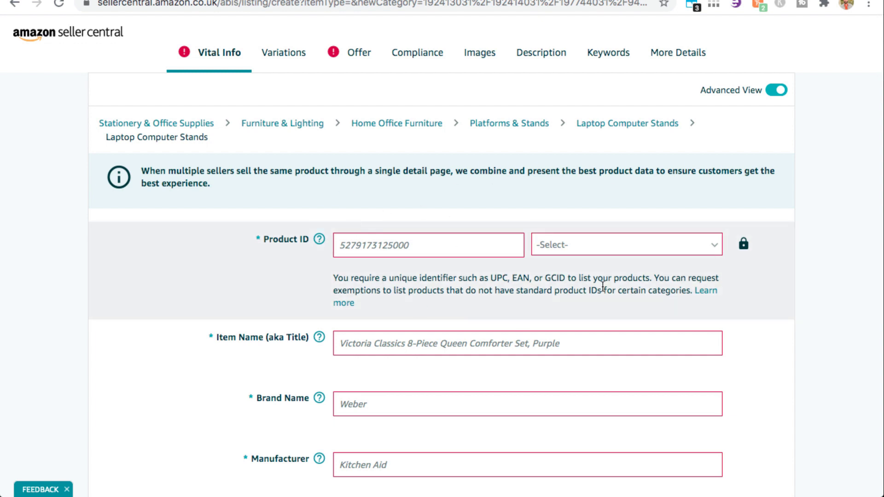
{"action": "scroll", "coordinate": [603, 286], "scroll_direction": "down", "scroll_amount": 2}
{"action": "left_click", "coordinate": [584, 143]}
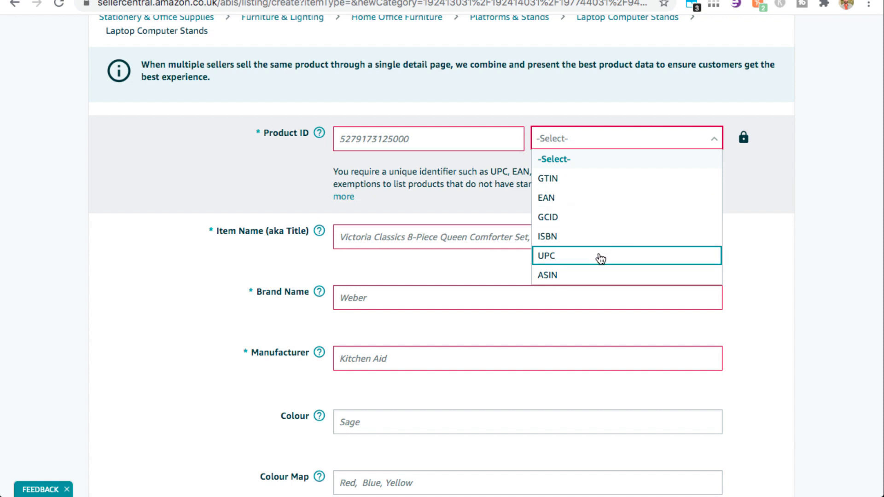
{"action": "left_click", "coordinate": [596, 198]}
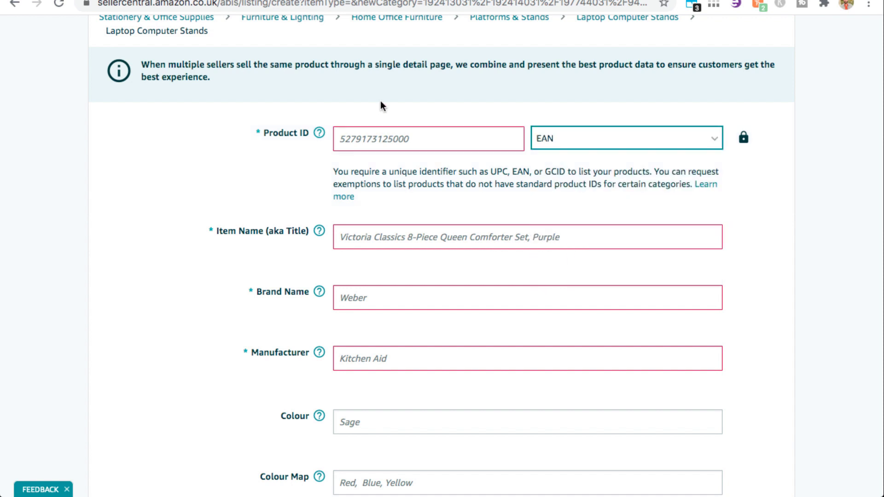
{"action": "left_click", "coordinate": [384, 144]}
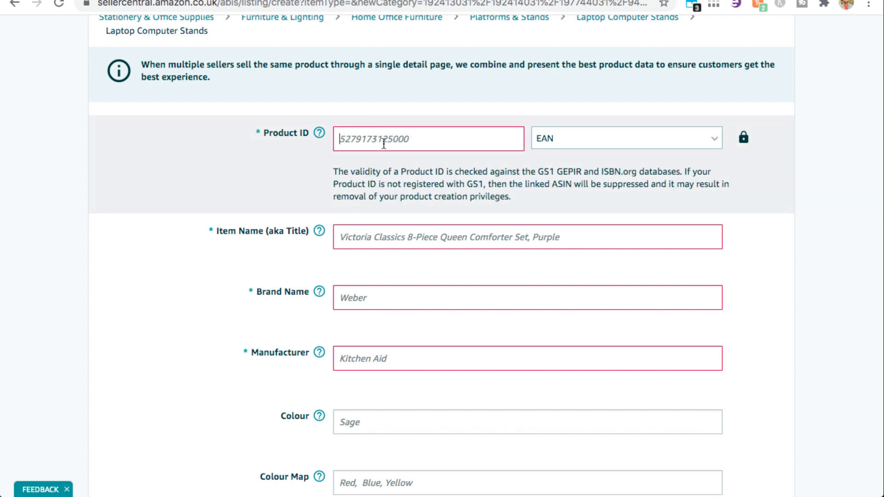
{"action": "type", "text": "1"}
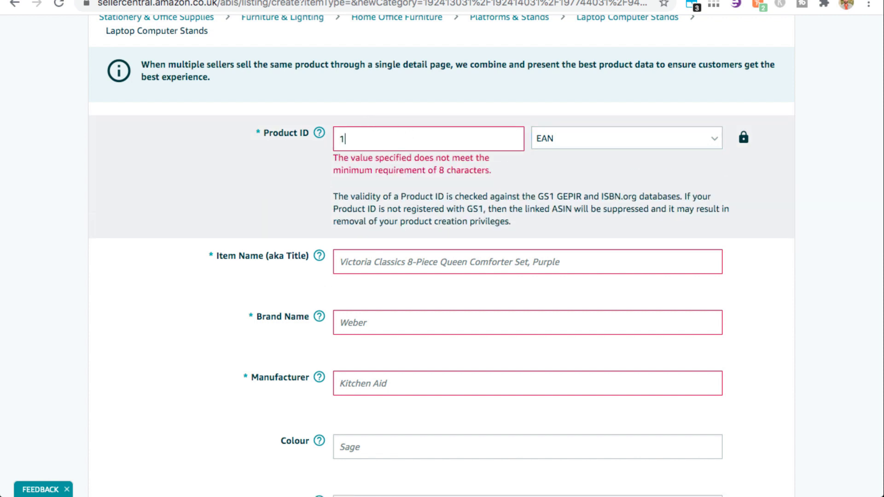
{"action": "type", "text": "23456789"}
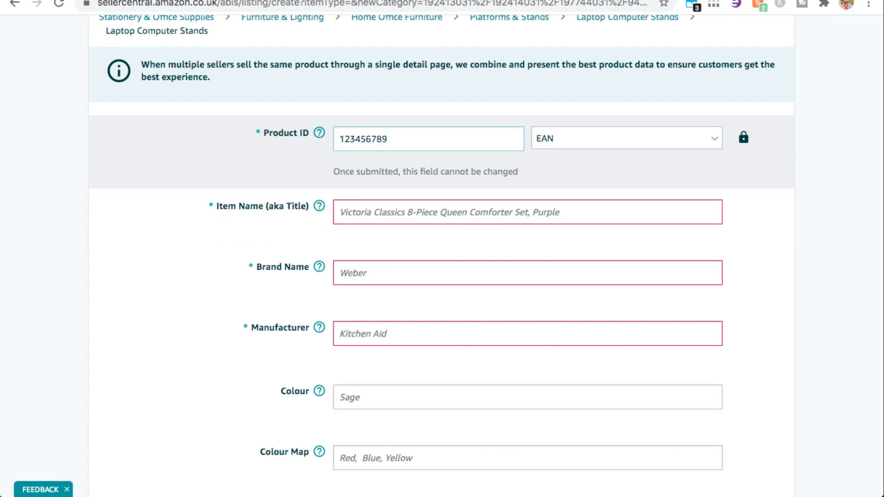
{"action": "type", "text": "1234"}
Give the listing the item name 'laptop stand'.
{"action": "left_click", "coordinate": [849, 263]}
{"action": "left_click", "coordinate": [376, 210]}
{"action": "type", "text": "laptop stand"}
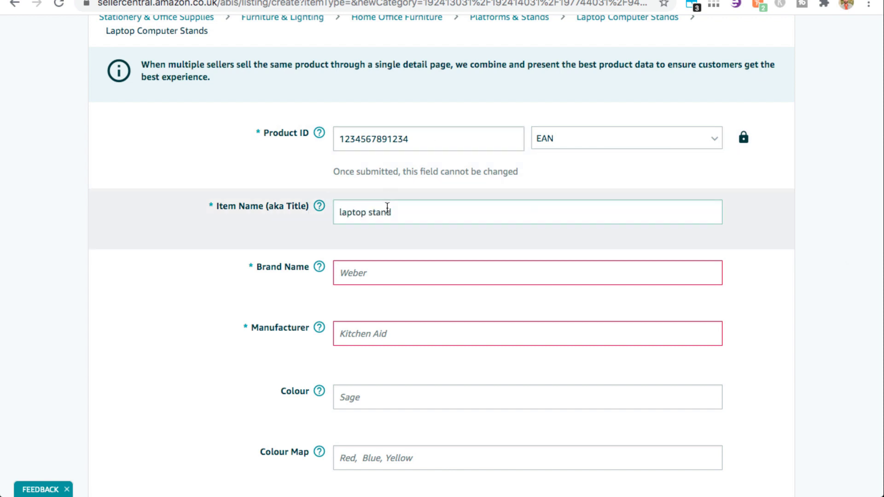
{"action": "scroll", "coordinate": [805, 313], "scroll_direction": "down", "scroll_amount": 1}
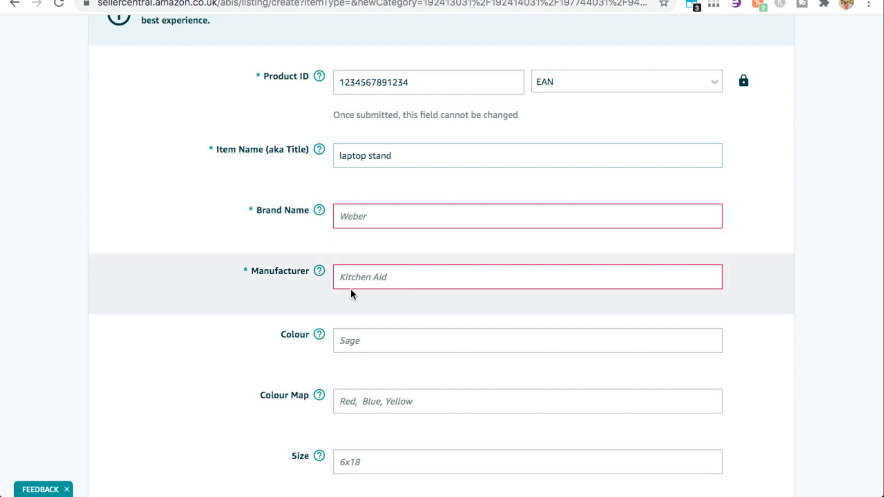
Enter Techlab as both brand name and manufacturer, then go to the Offer section.
{"action": "left_click", "coordinate": [369, 222]}
{"action": "type", "text": "Techlab"}
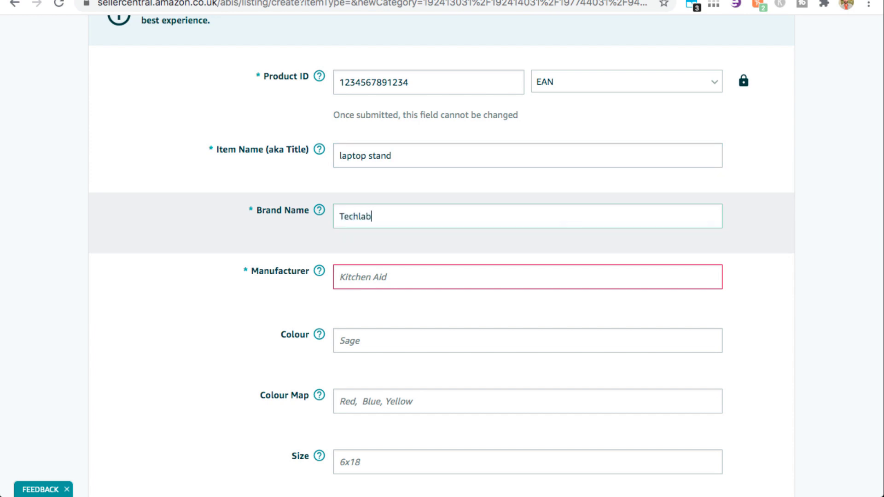
{"action": "left_click", "coordinate": [376, 276]}
{"action": "type", "text": "Techlabs"}
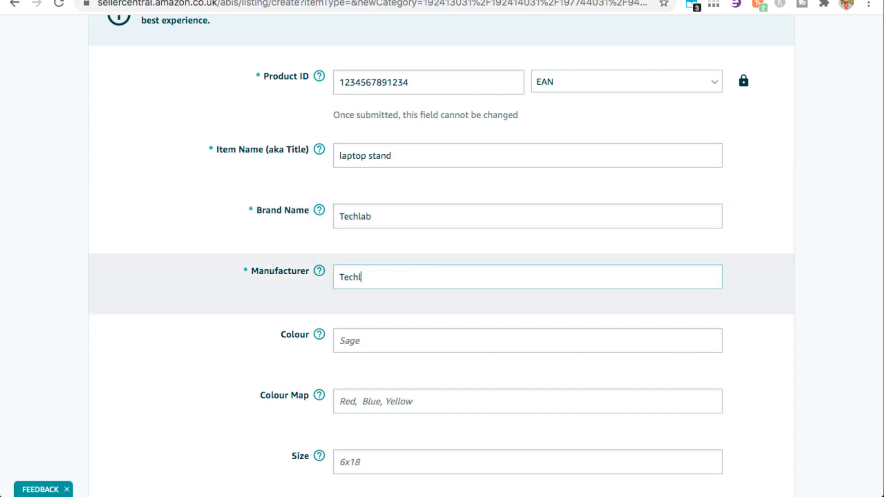
{"action": "key", "text": "BackSpace"}
{"action": "scroll", "coordinate": [420, 253], "scroll_direction": "down", "scroll_amount": 2}
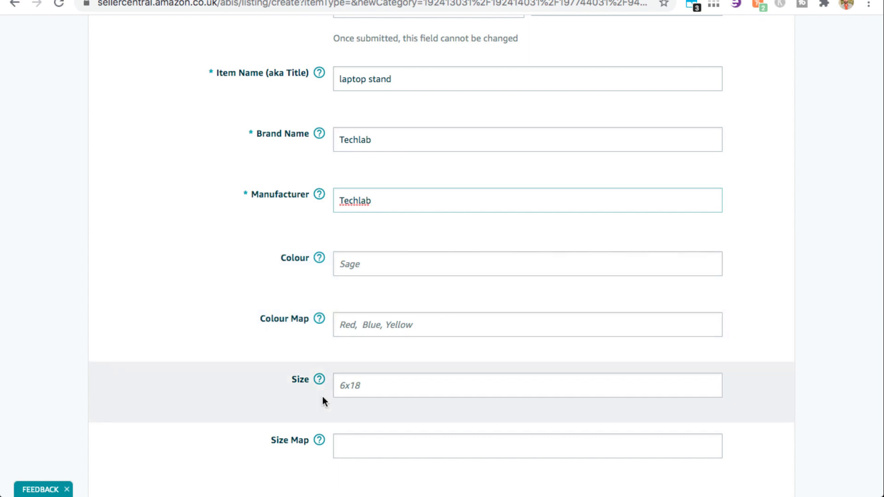
{"action": "scroll", "coordinate": [377, 285], "scroll_direction": "up", "scroll_amount": 5}
{"action": "scroll", "coordinate": [376, 285], "scroll_direction": "up", "scroll_amount": 1}
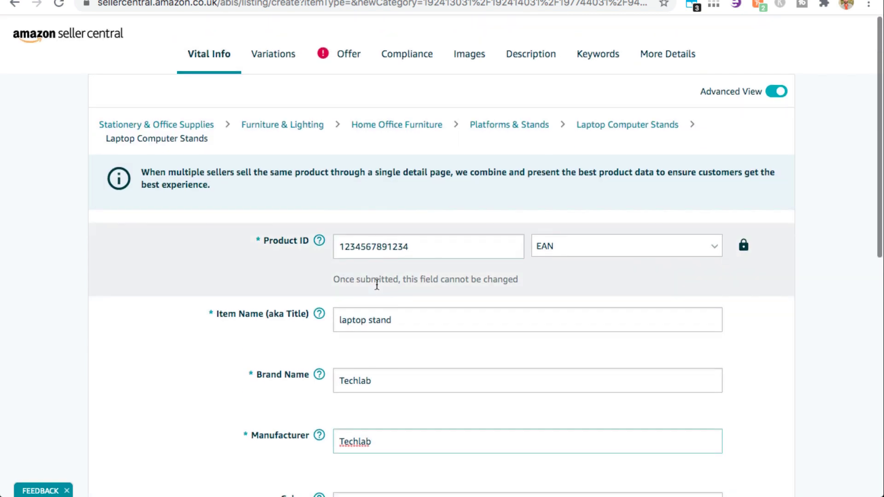
{"action": "left_click", "coordinate": [333, 57]}
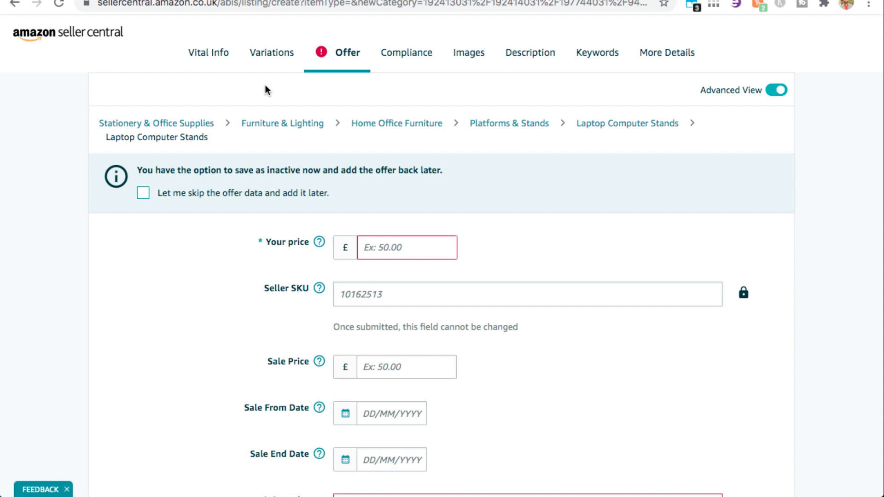
{"action": "scroll", "coordinate": [838, 278], "scroll_direction": "down", "scroll_amount": 3}
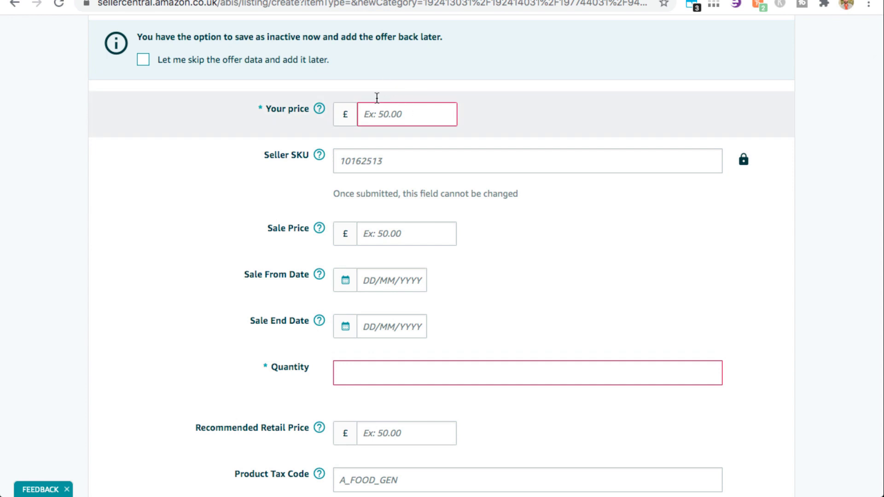
{"action": "left_click", "coordinate": [391, 113]}
{"action": "type", "text": "25"}
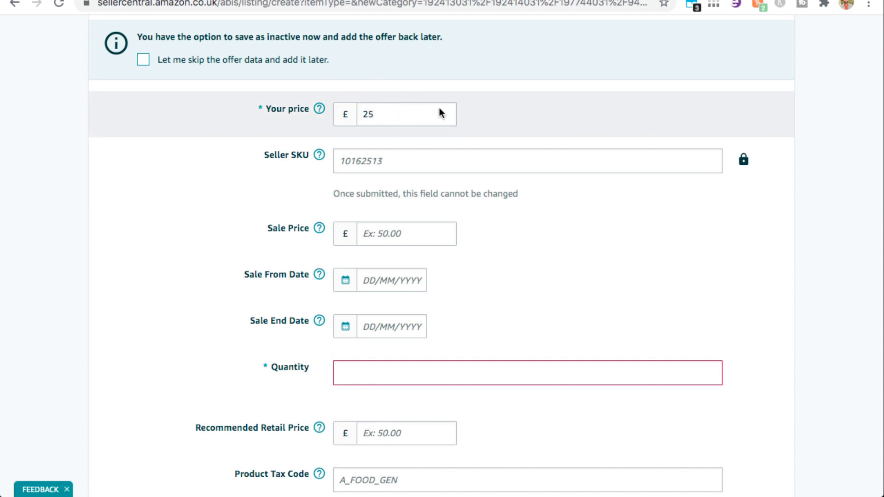
{"action": "left_click", "coordinate": [369, 158]}
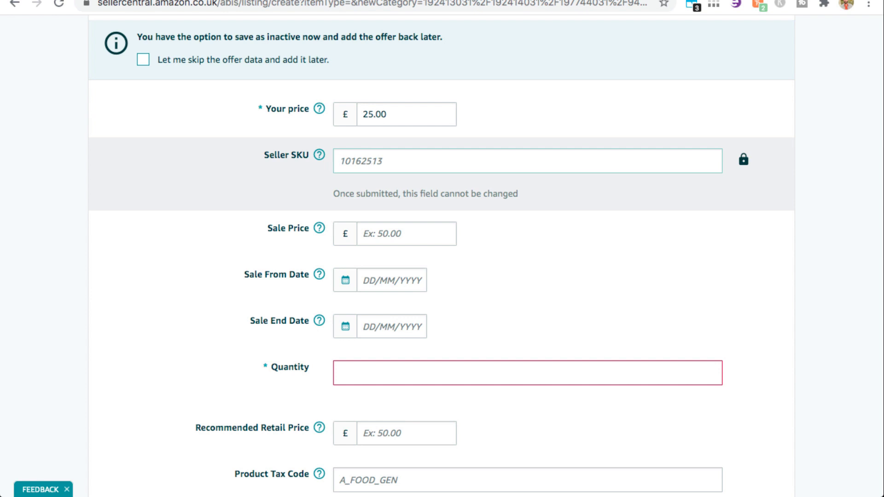
{"action": "type", "text": "LTS-SKU-NO1"}
{"action": "scroll", "coordinate": [875, 319], "scroll_direction": "down", "scroll_amount": 2}
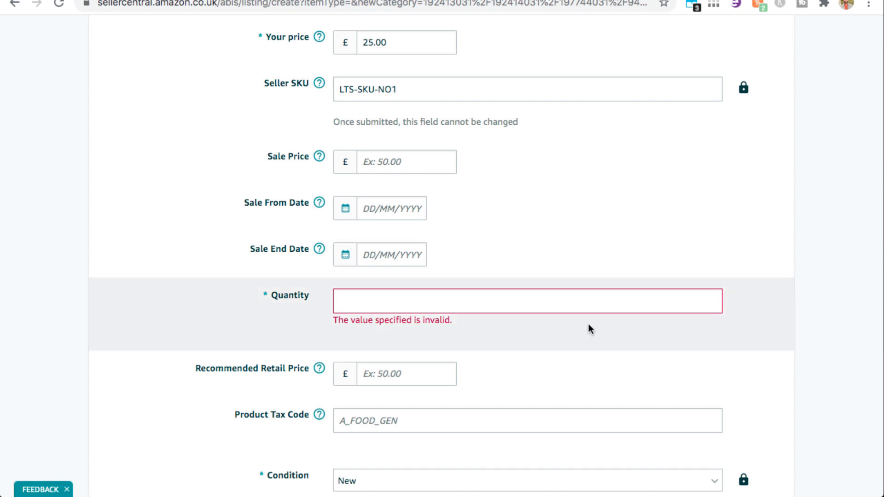
{"action": "scroll", "coordinate": [529, 335], "scroll_direction": "down", "scroll_amount": 2}
{"action": "scroll", "coordinate": [530, 341], "scroll_direction": "down", "scroll_amount": 1}
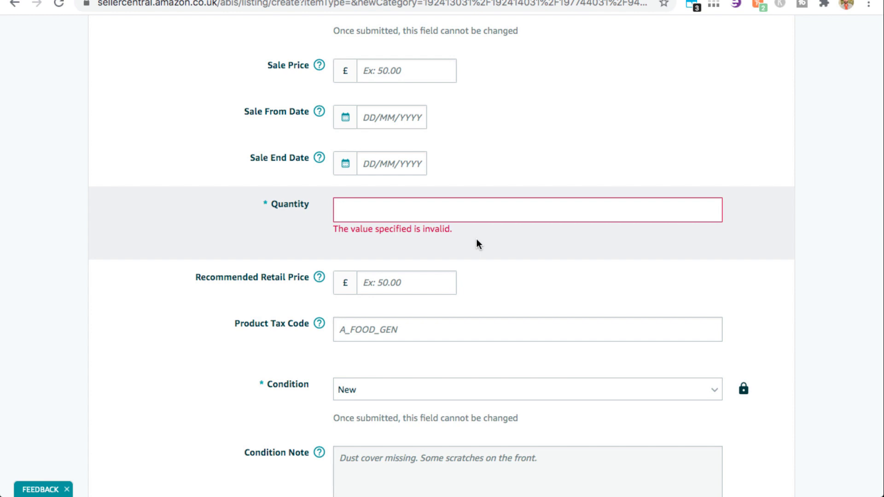
{"action": "scroll", "coordinate": [476, 238], "scroll_direction": "down", "scroll_amount": 15}
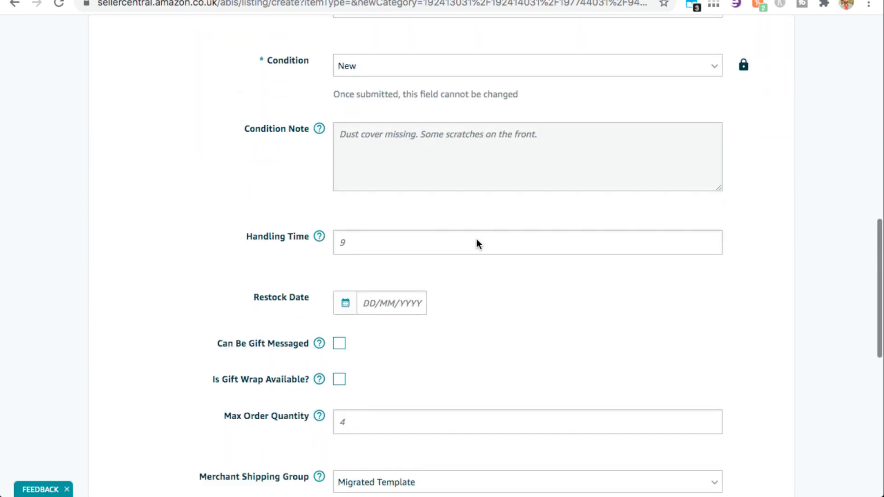
{"action": "scroll", "coordinate": [476, 244], "scroll_direction": "up", "scroll_amount": 1}
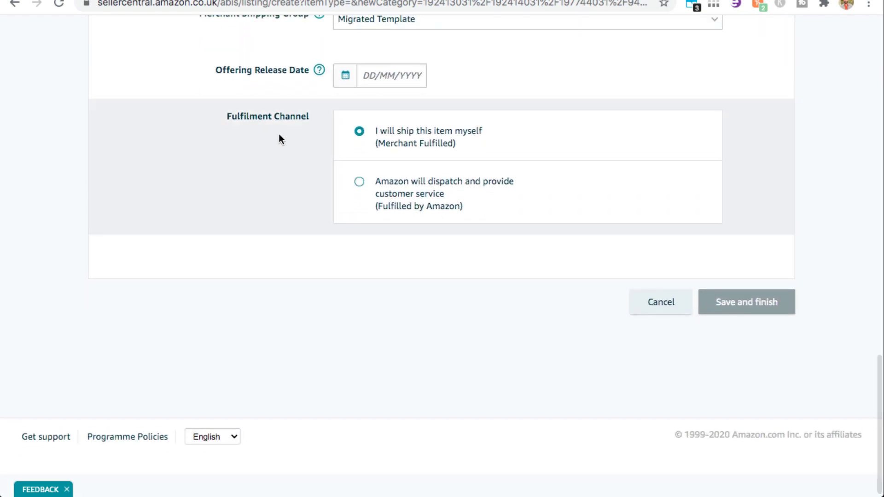
Choose Amazon fulfilment (FBA) and keep the item condition as New.
{"action": "left_click", "coordinate": [357, 185]}
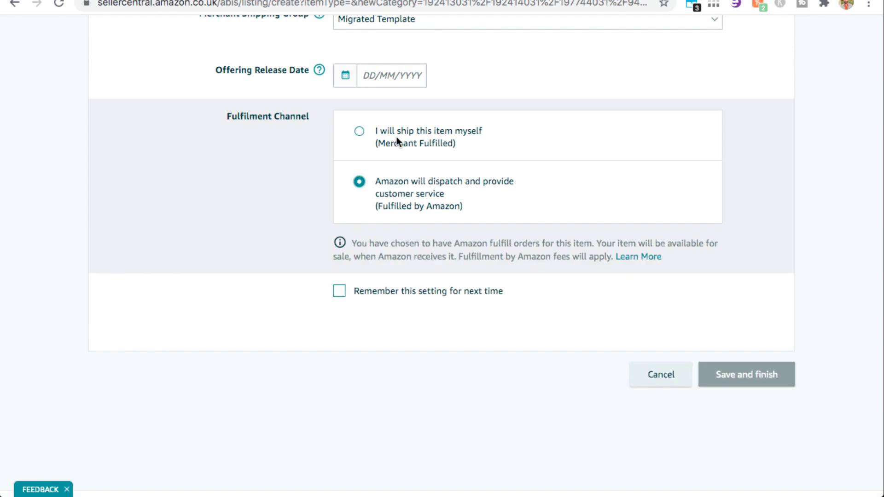
{"action": "scroll", "coordinate": [593, 186], "scroll_direction": "up", "scroll_amount": 6}
{"action": "scroll", "coordinate": [593, 181], "scroll_direction": "up", "scroll_amount": 5}
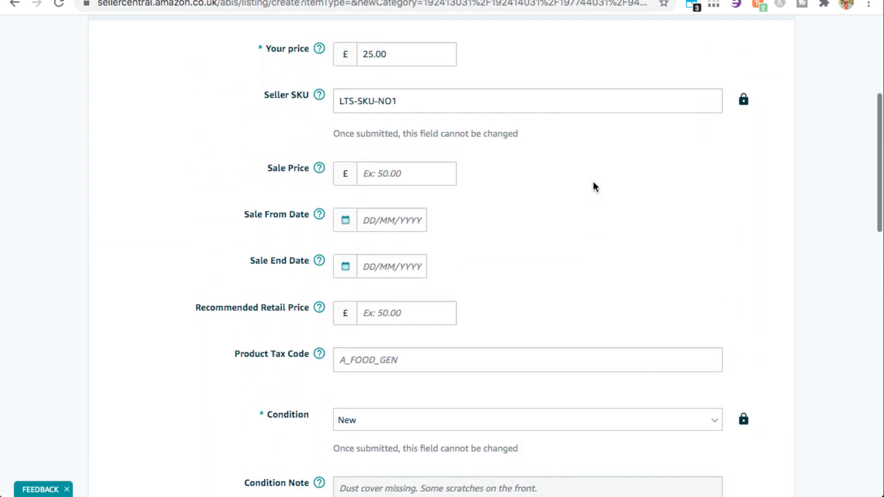
{"action": "scroll", "coordinate": [593, 184], "scroll_direction": "down", "scroll_amount": 2}
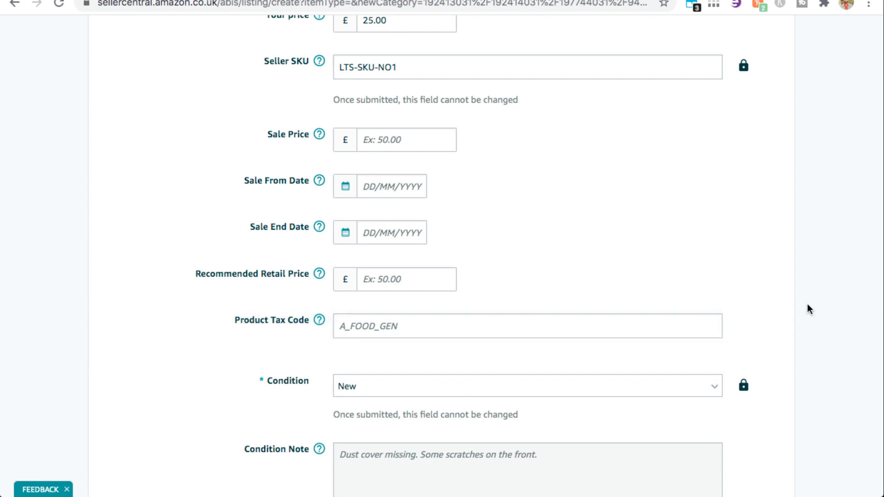
{"action": "scroll", "coordinate": [808, 308], "scroll_direction": "down", "scroll_amount": 3}
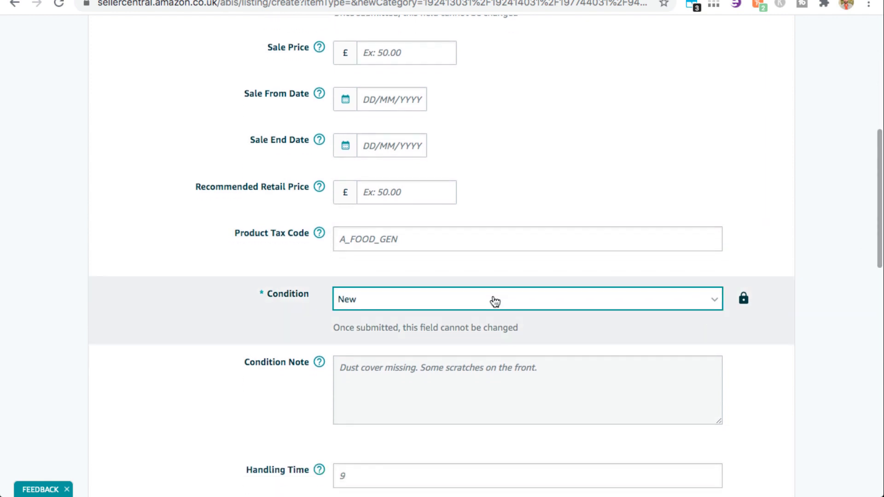
{"action": "left_click", "coordinate": [492, 299]}
{"action": "left_click", "coordinate": [423, 384]}
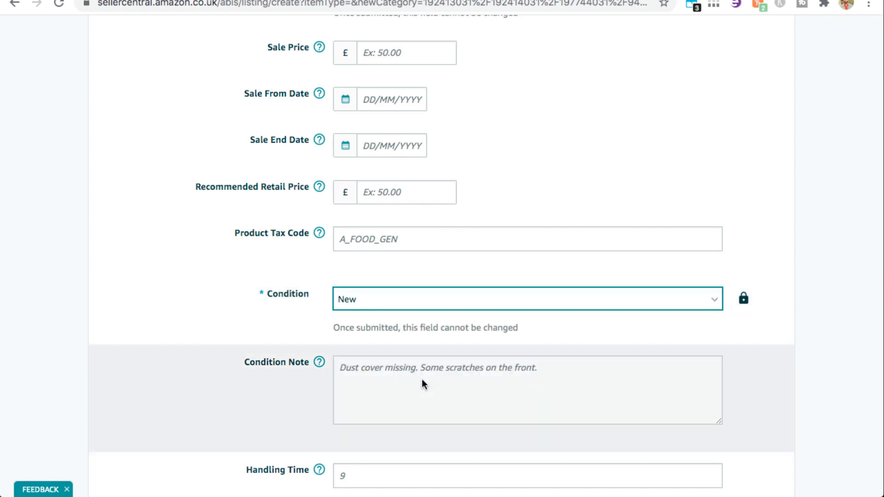
Set max order quantity to 10 and enable gift messaging and gift wrap.
{"action": "scroll", "coordinate": [825, 328], "scroll_direction": "down", "scroll_amount": 3}
{"action": "scroll", "coordinate": [826, 328], "scroll_direction": "down", "scroll_amount": 3}
{"action": "scroll", "coordinate": [824, 328], "scroll_direction": "down", "scroll_amount": 2}
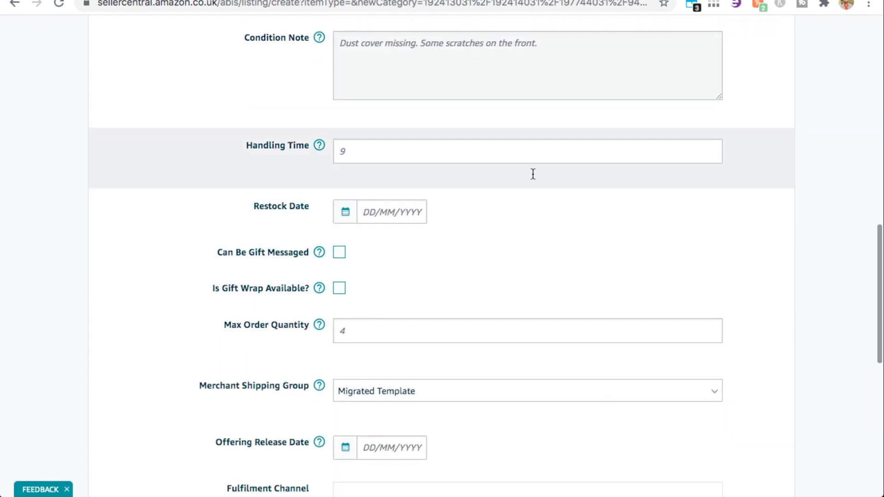
{"action": "scroll", "coordinate": [817, 263], "scroll_direction": "down", "scroll_amount": 3}
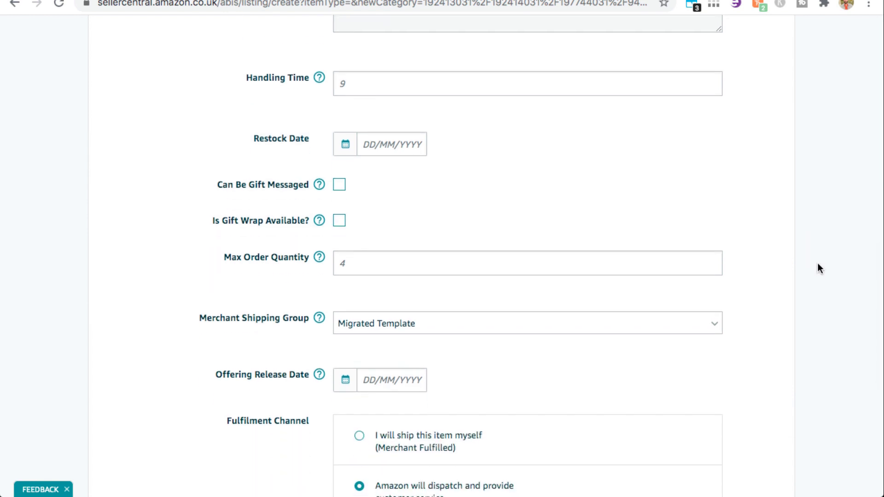
{"action": "left_click", "coordinate": [417, 261]}
{"action": "type", "text": "10"}
{"action": "key", "text": "shift+Tab"}
{"action": "left_click", "coordinate": [340, 185]}
{"action": "left_click", "coordinate": [339, 222]}
{"action": "scroll", "coordinate": [839, 358], "scroll_direction": "up", "scroll_amount": 15}
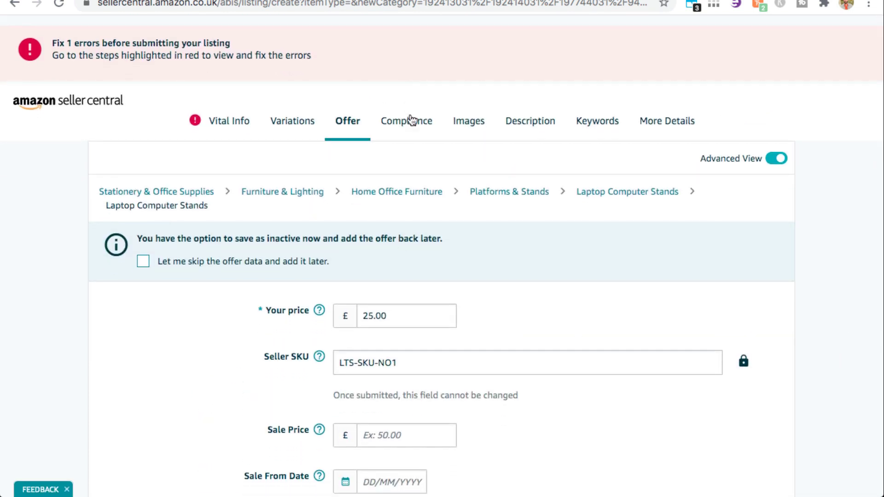
Step through the Compliance and Images sections without changes to reach Description.
{"action": "left_click", "coordinate": [411, 120]}
{"action": "scroll", "coordinate": [500, 291], "scroll_direction": "down", "scroll_amount": 1}
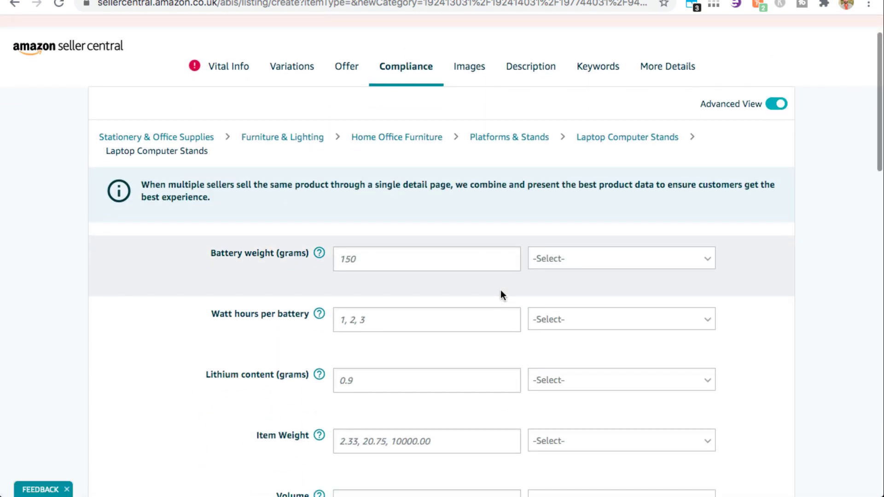
{"action": "scroll", "coordinate": [501, 291], "scroll_direction": "down", "scroll_amount": 1}
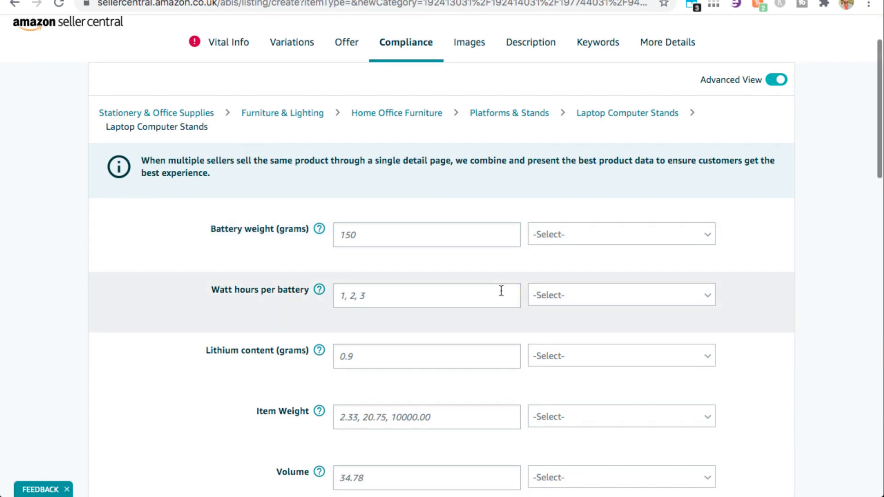
{"action": "scroll", "coordinate": [500, 291], "scroll_direction": "up", "scroll_amount": 2}
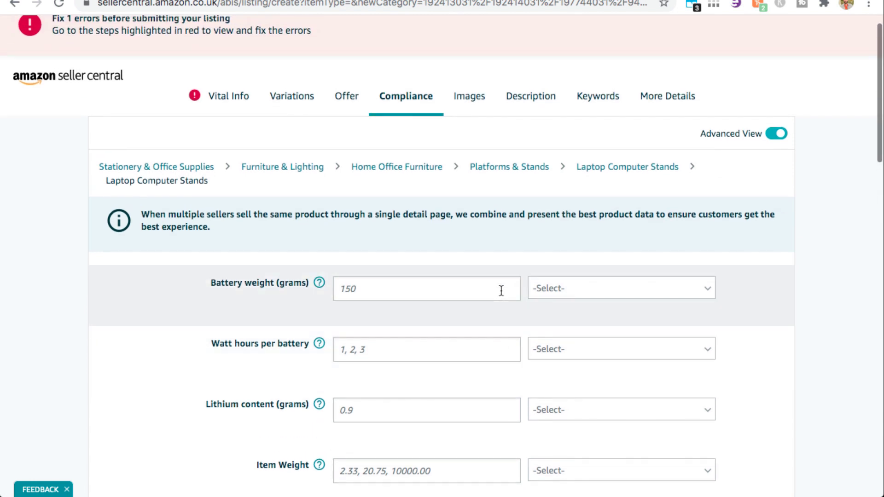
{"action": "left_click", "coordinate": [476, 98]}
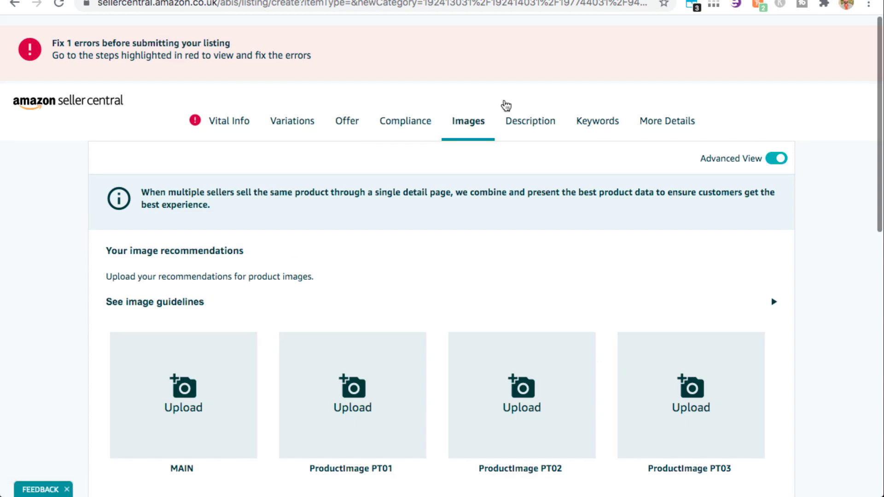
{"action": "scroll", "coordinate": [850, 266], "scroll_direction": "down", "scroll_amount": 5}
{"action": "scroll", "coordinate": [850, 266], "scroll_direction": "down", "scroll_amount": 1}
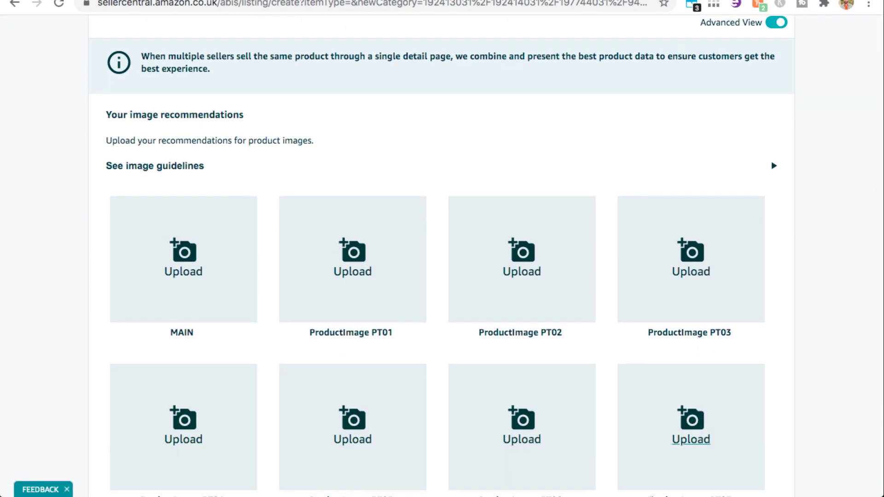
{"action": "scroll", "coordinate": [502, 257], "scroll_direction": "up", "scroll_amount": 5}
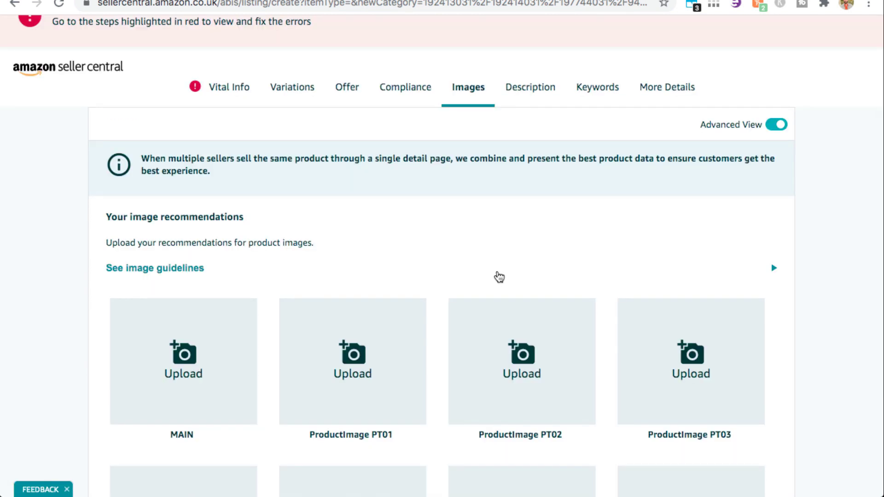
{"action": "left_click", "coordinate": [521, 91]}
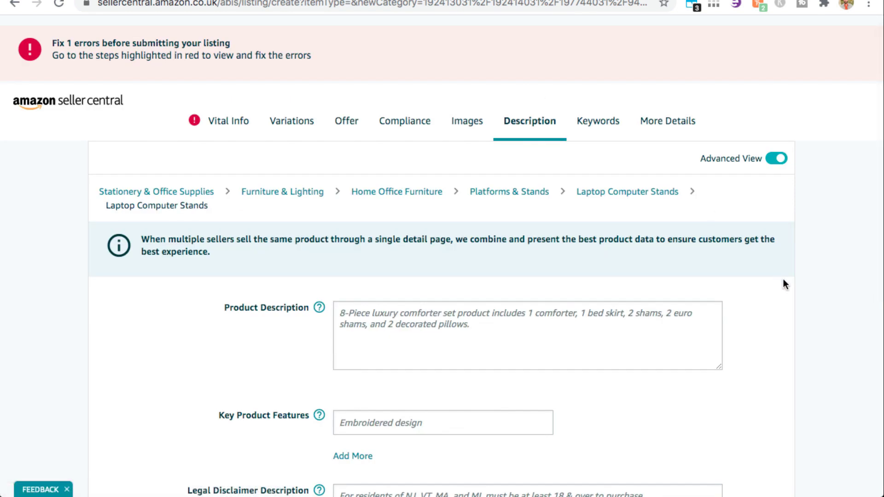
Add Key Product Features fields until there are five.
{"action": "scroll", "coordinate": [783, 281], "scroll_direction": "down", "scroll_amount": 3}
{"action": "scroll", "coordinate": [782, 278], "scroll_direction": "down", "scroll_amount": 3}
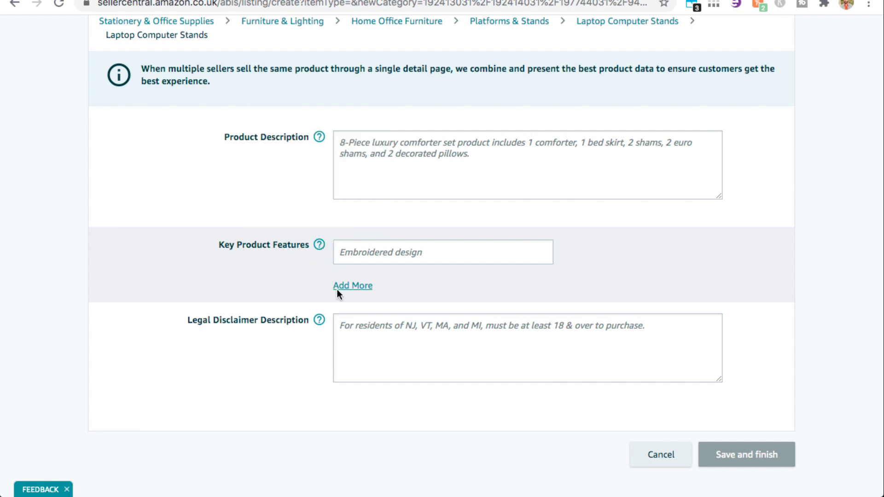
{"action": "left_click", "coordinate": [360, 285]}
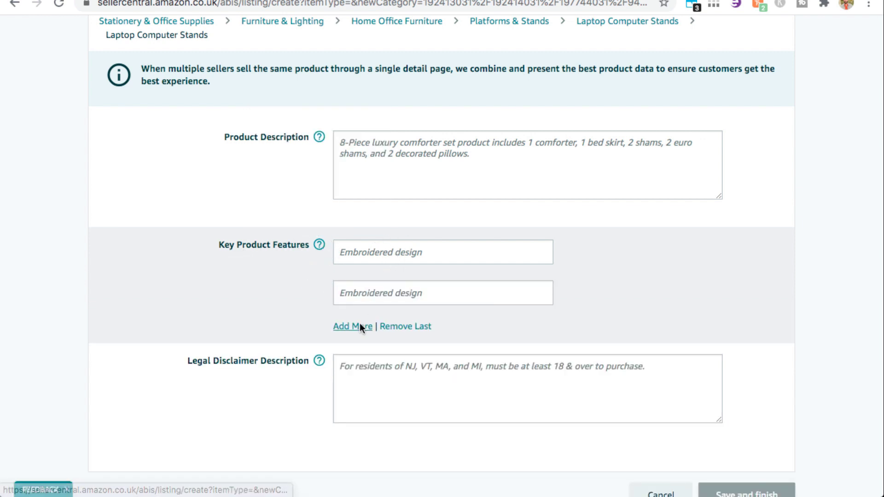
{"action": "left_click", "coordinate": [359, 326]}
{"action": "left_click", "coordinate": [361, 366]}
{"action": "scroll", "coordinate": [359, 365], "scroll_direction": "down", "scroll_amount": 2}
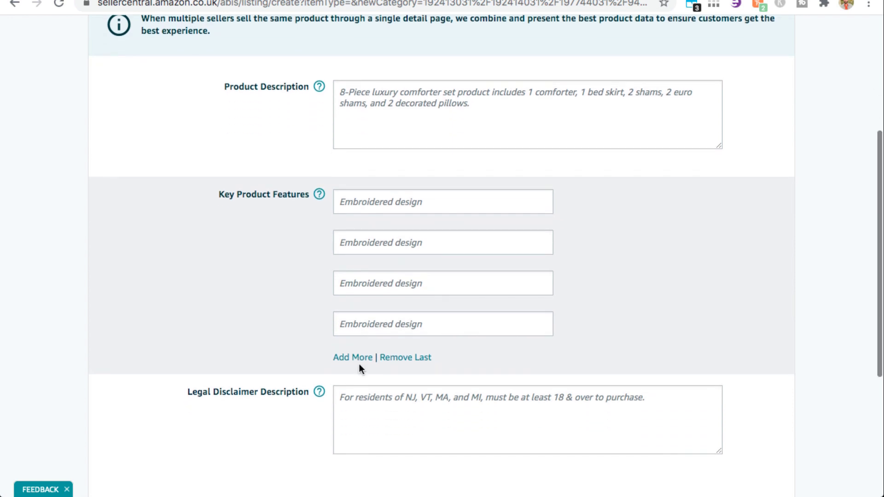
{"action": "left_click", "coordinate": [353, 357]}
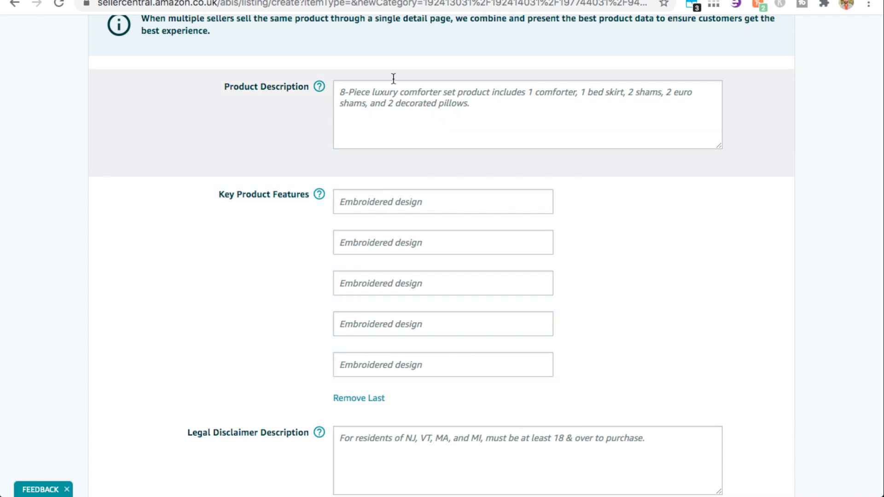
Paste the HTML brushed-aluminium description into Product Description.
{"action": "left_click", "coordinate": [420, 117]}
{"action": "type", "text": "<p><strong>Elevator's sturdy brushed aluminium and minimal design go great with any desk decor.</strong>&nbsp;</p><p>It holds your portable computer safely and securely at just the right&nbsp;</p><ul><li>height to match external monitors -&nbsp;</li><li>and to save your aching neck.</li></ul>"}
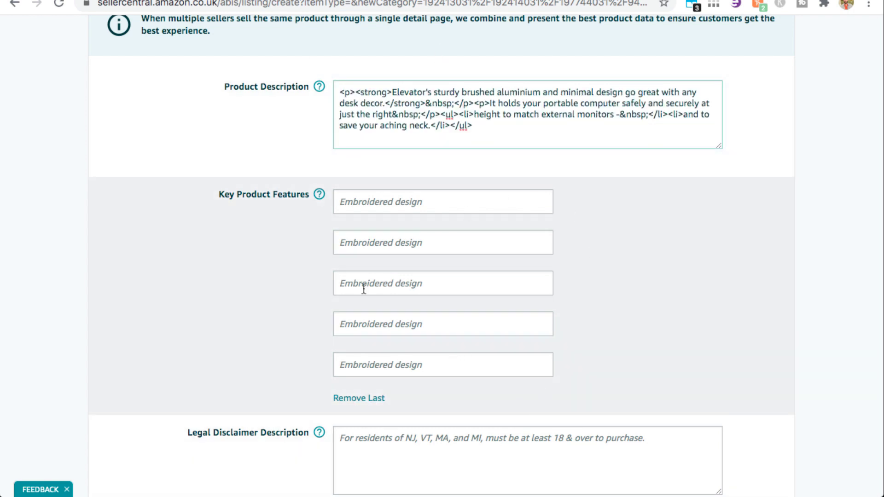
{"action": "scroll", "coordinate": [516, 265], "scroll_direction": "up", "scroll_amount": 3}
{"action": "scroll", "coordinate": [517, 264], "scroll_direction": "up", "scroll_amount": 2}
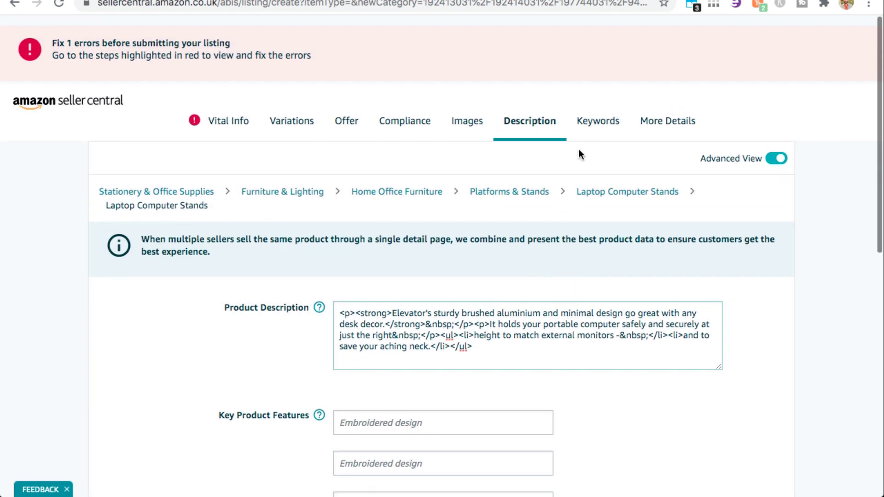
Open the Keywords section and look over its search terms and audience fields.
{"action": "left_click", "coordinate": [598, 121]}
{"action": "scroll", "coordinate": [852, 250], "scroll_direction": "down", "scroll_amount": 4}
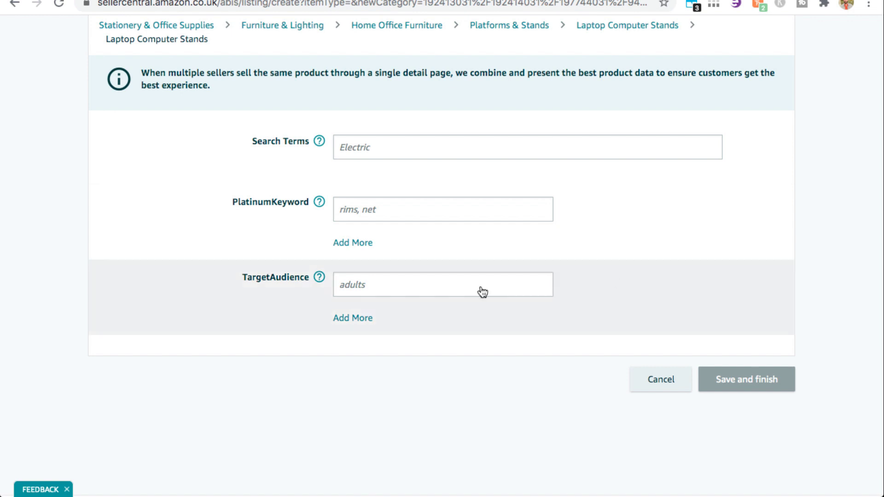
{"action": "mouse_move", "coordinate": [312, 141]}
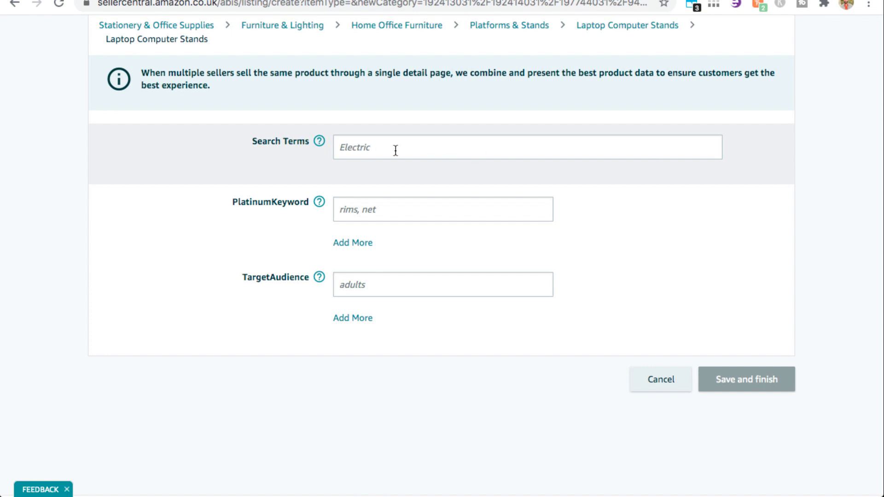
{"action": "scroll", "coordinate": [572, 150], "scroll_direction": "up", "scroll_amount": 3}
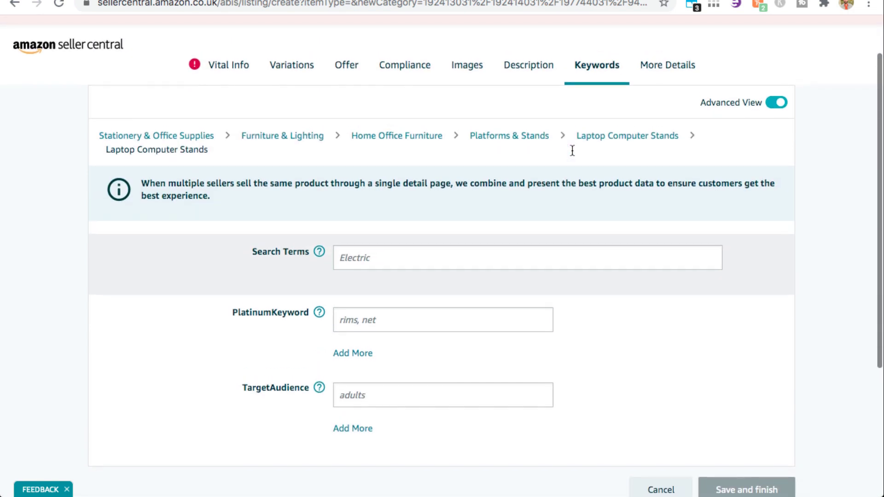
Open the More Details section and scroll through all of its fields.
{"action": "left_click", "coordinate": [663, 81]}
{"action": "scroll", "coordinate": [844, 268], "scroll_direction": "down", "scroll_amount": 10}
{"action": "scroll", "coordinate": [842, 264], "scroll_direction": "down", "scroll_amount": 7}
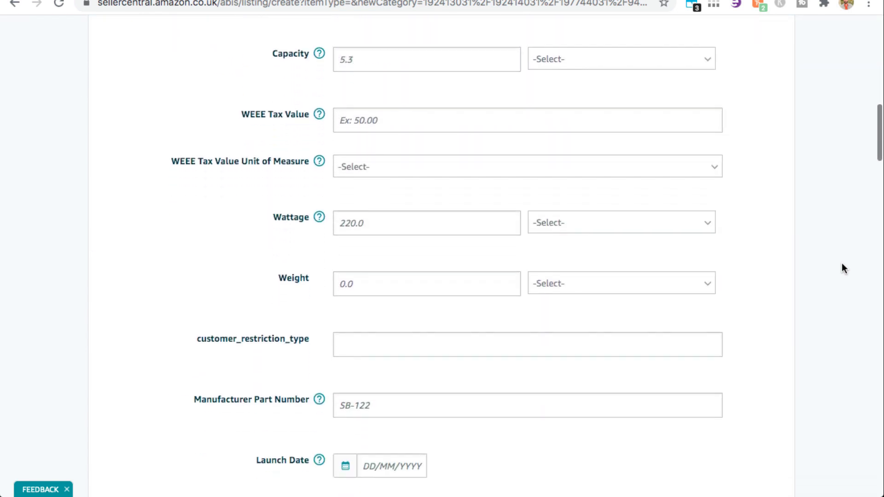
{"action": "scroll", "coordinate": [841, 263], "scroll_direction": "down", "scroll_amount": 12}
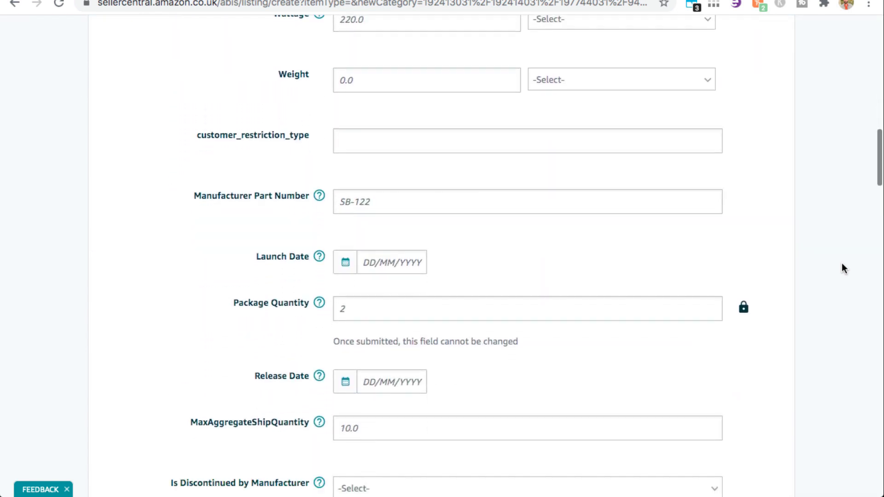
{"action": "scroll", "coordinate": [842, 263], "scroll_direction": "down", "scroll_amount": 6}
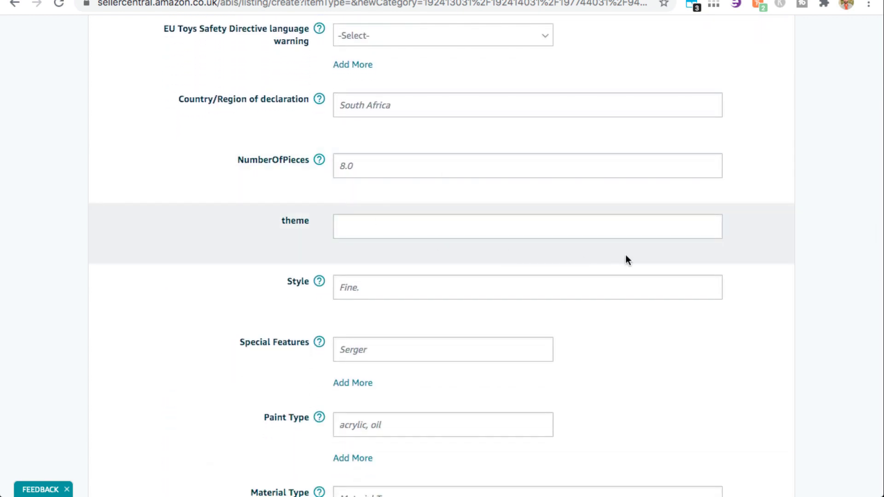
{"action": "scroll", "coordinate": [852, 345], "scroll_direction": "down", "scroll_amount": 2}
{"action": "scroll", "coordinate": [845, 372], "scroll_direction": "down", "scroll_amount": 6}
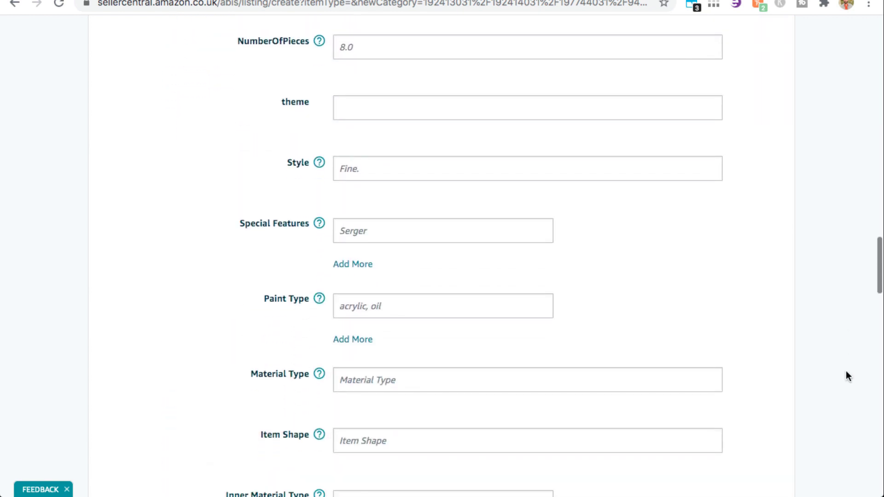
{"action": "scroll", "coordinate": [846, 371], "scroll_direction": "down", "scroll_amount": 4}
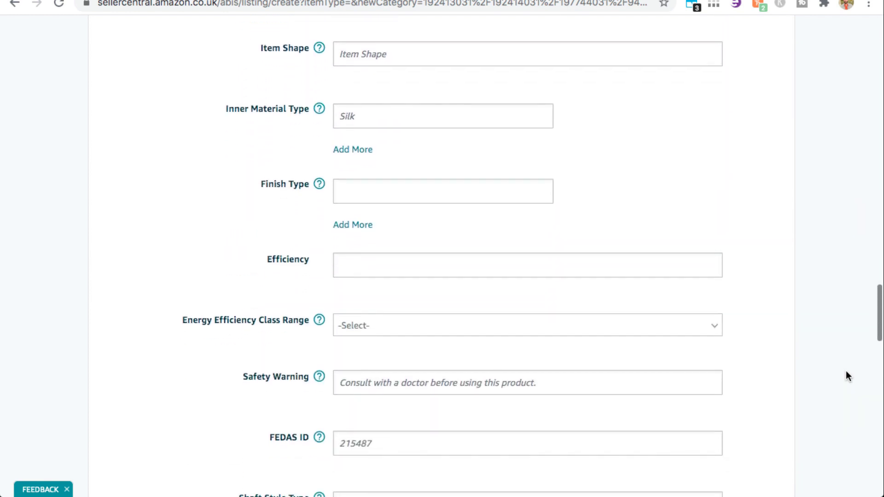
{"action": "scroll", "coordinate": [846, 372], "scroll_direction": "down", "scroll_amount": 2}
{"action": "scroll", "coordinate": [846, 371], "scroll_direction": "down", "scroll_amount": 5}
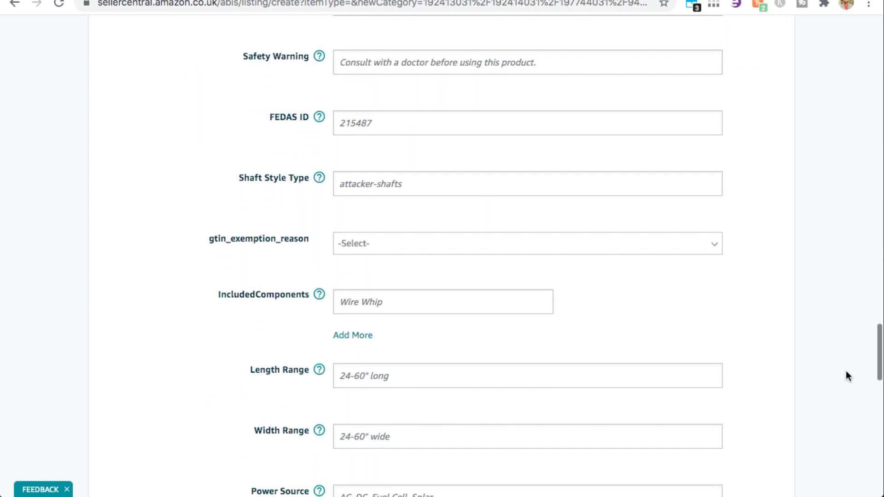
{"action": "scroll", "coordinate": [846, 372], "scroll_direction": "down", "scroll_amount": 8}
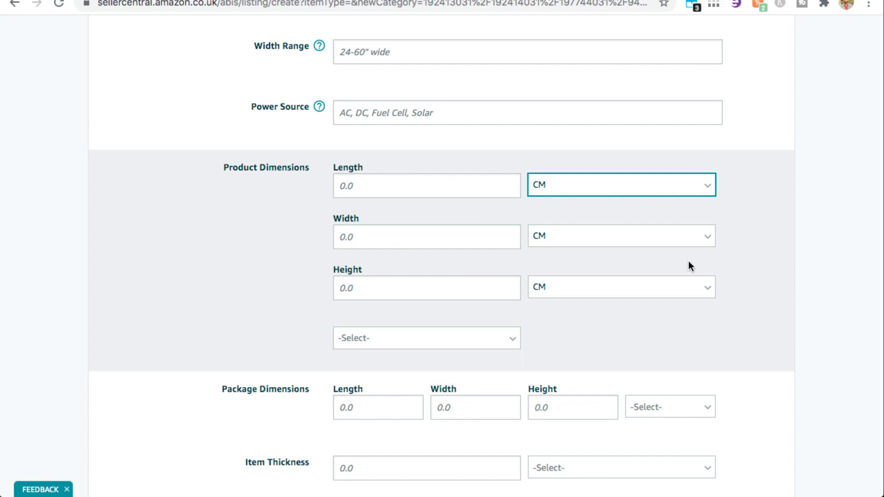
{"action": "scroll", "coordinate": [804, 359], "scroll_direction": "down", "scroll_amount": 15}
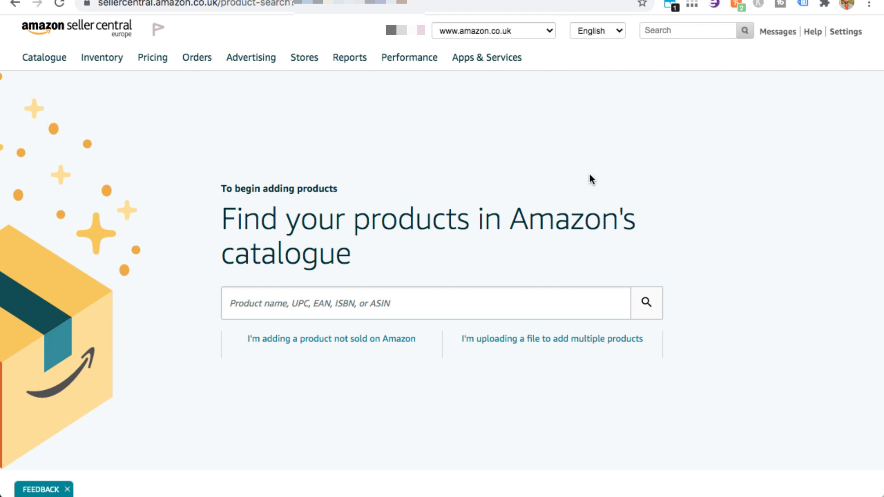
Choose 'I'm adding a product not sold on Amazon' again.
{"action": "left_click", "coordinate": [298, 346]}
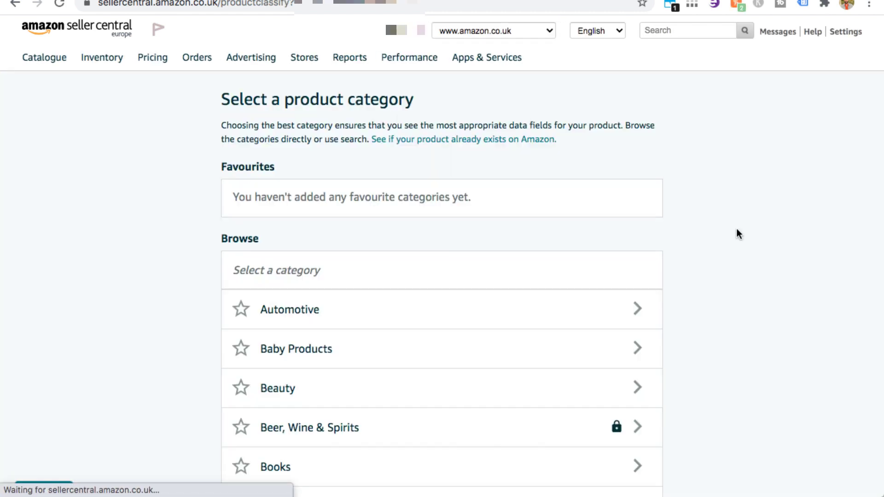
{"action": "scroll", "coordinate": [738, 234], "scroll_direction": "down", "scroll_amount": 2}
{"action": "scroll", "coordinate": [737, 230], "scroll_direction": "down", "scroll_amount": 6}
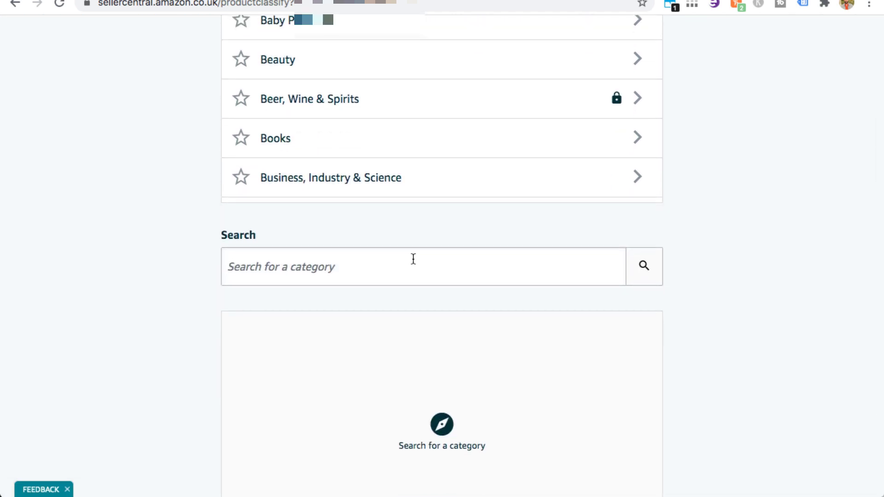
Search categories for 'laptop stand' and pick Laptop Computer Stands.
{"action": "left_click", "coordinate": [413, 258]}
{"action": "type", "text": "laptop stand"}
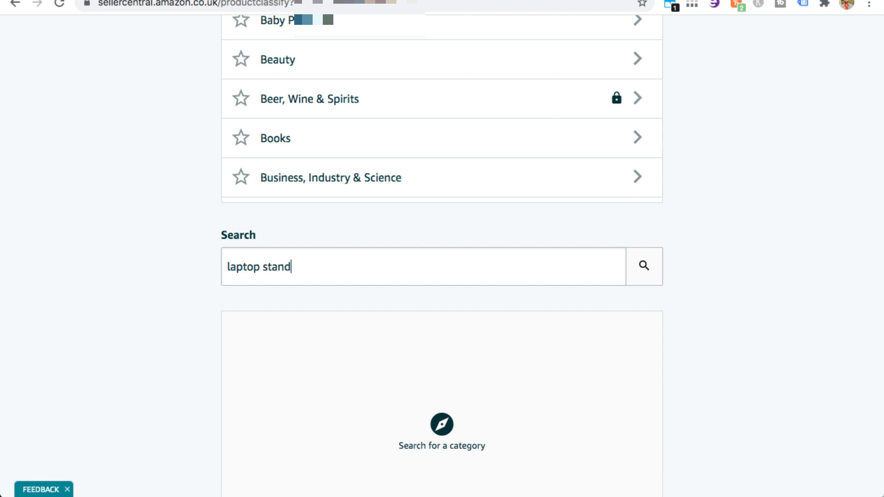
{"action": "key", "text": "Return"}
{"action": "scroll", "coordinate": [832, 249], "scroll_direction": "down", "scroll_amount": 2}
{"action": "left_click", "coordinate": [644, 272]}
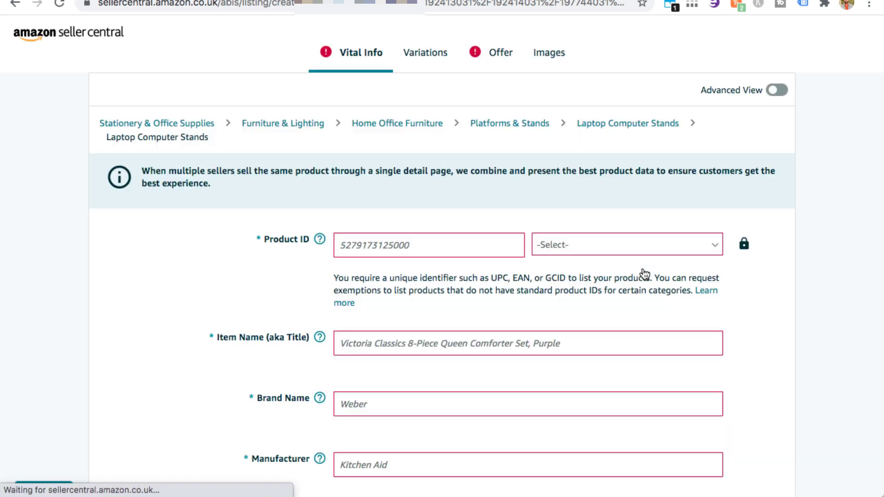
Turn on Advanced View and go to the listing's Variations section.
{"action": "left_click", "coordinate": [773, 91]}
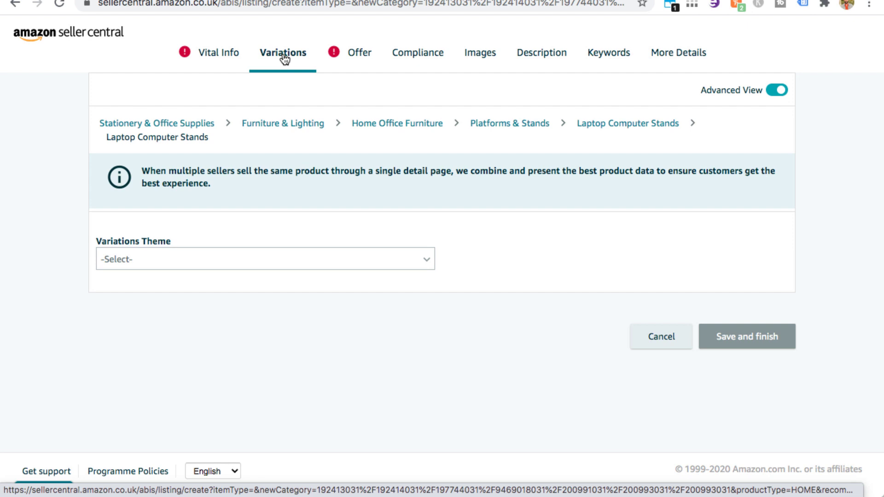
{"action": "left_click", "coordinate": [218, 52]}
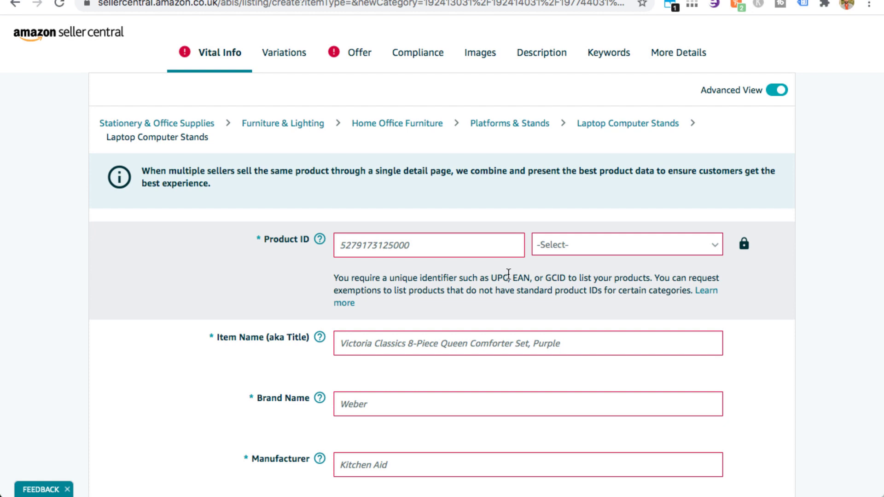
{"action": "left_click", "coordinate": [296, 55]}
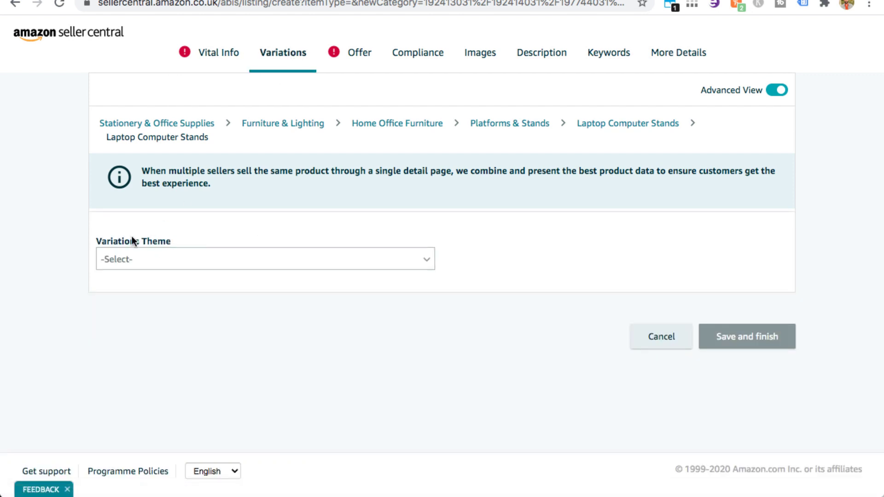
Choose Color as the laptop stand's Variations Theme.
{"action": "left_click", "coordinate": [142, 267]}
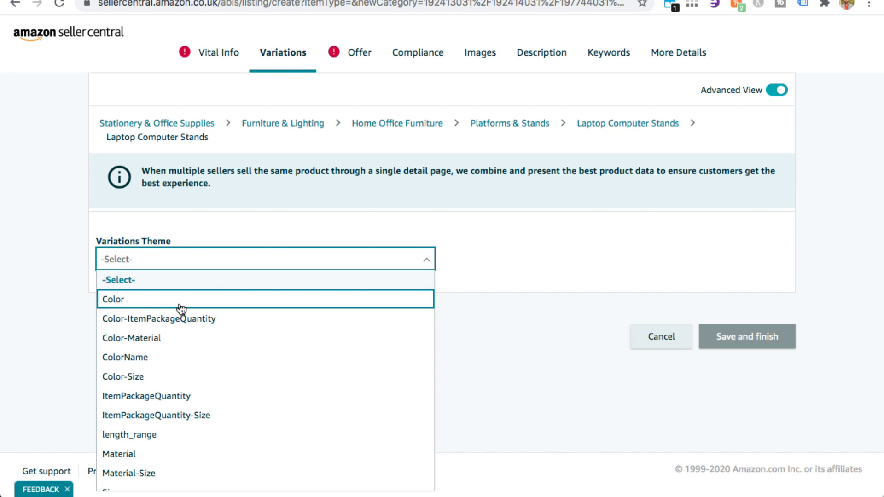
{"action": "left_click", "coordinate": [181, 308]}
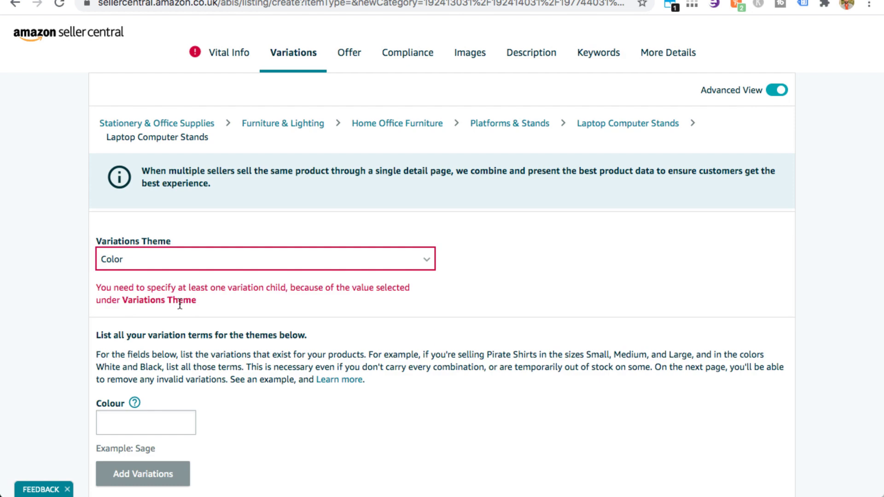
{"action": "left_click", "coordinate": [182, 269]}
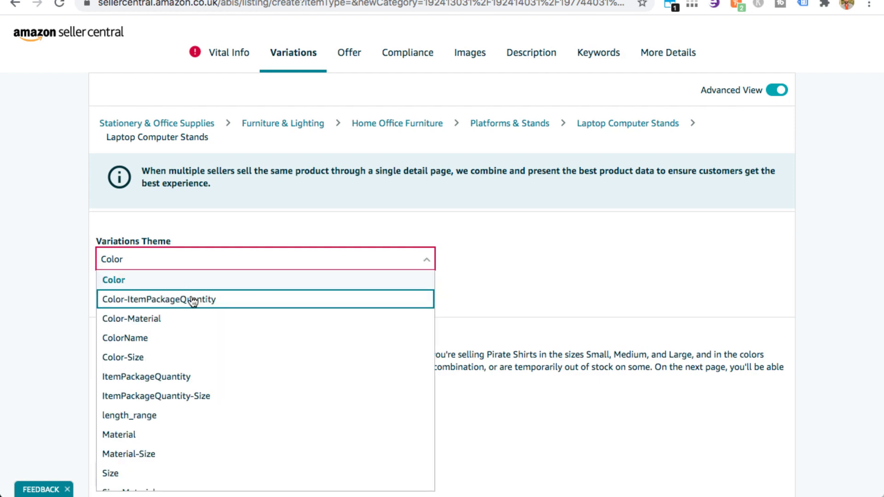
{"action": "scroll", "coordinate": [198, 325], "scroll_direction": "down", "scroll_amount": 1}
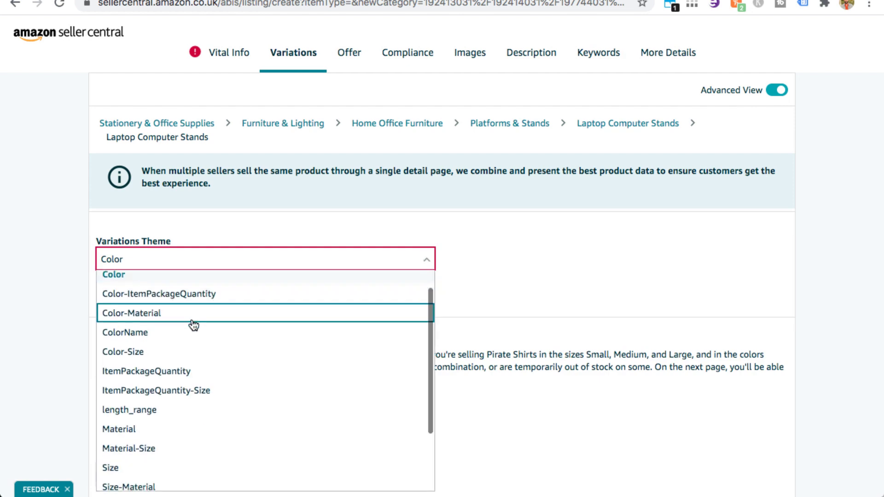
{"action": "scroll", "coordinate": [190, 340], "scroll_direction": "down", "scroll_amount": 2}
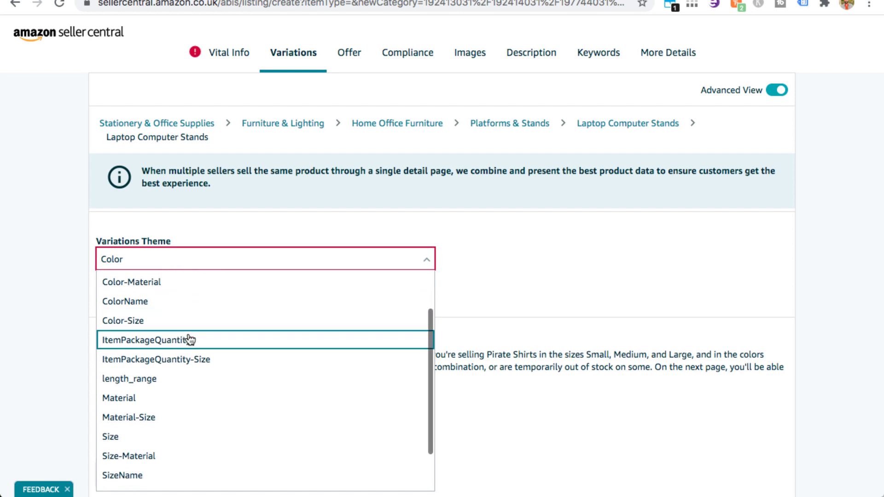
{"action": "scroll", "coordinate": [172, 437], "scroll_direction": "down", "scroll_amount": 4}
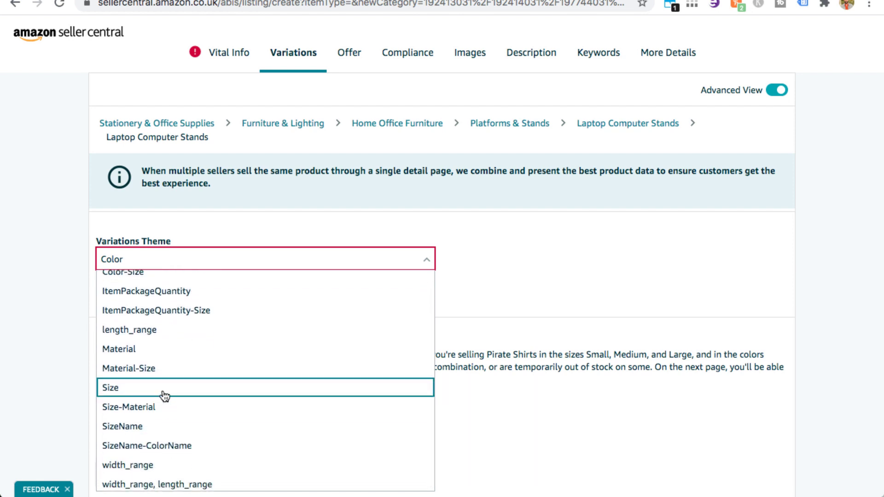
{"action": "scroll", "coordinate": [165, 396], "scroll_direction": "down", "scroll_amount": 1}
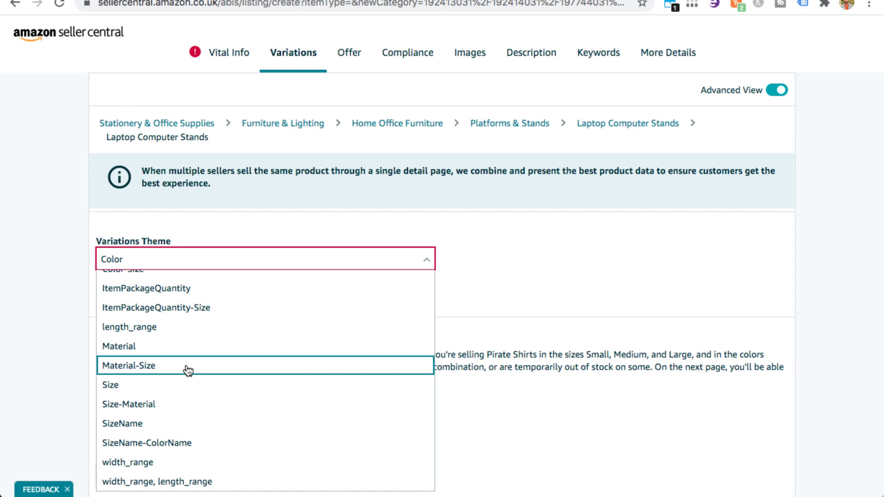
{"action": "scroll", "coordinate": [188, 370], "scroll_direction": "up", "scroll_amount": 5}
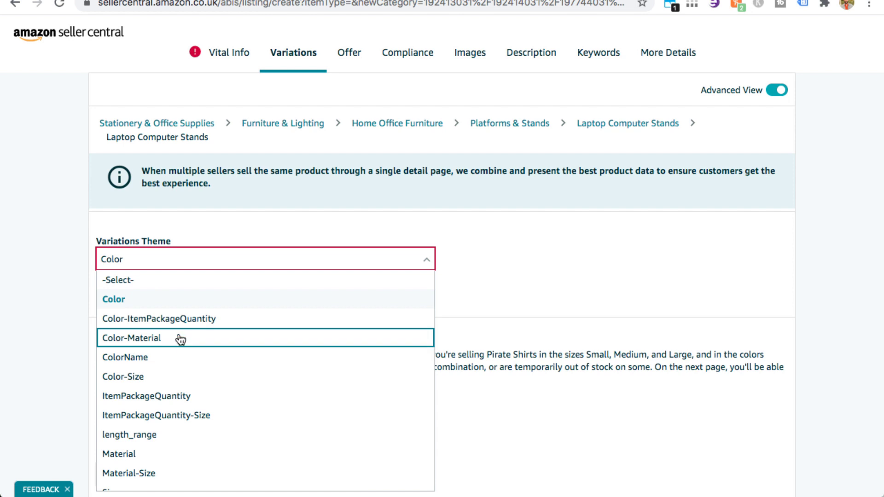
Enter Blue, Green and Red as the colour terms and add the three variations.
{"action": "left_click", "coordinate": [173, 307]}
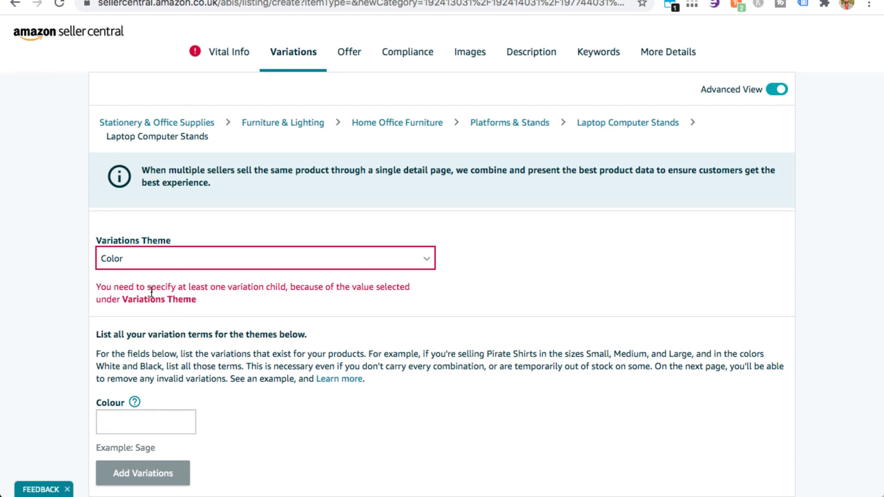
{"action": "scroll", "coordinate": [152, 294], "scroll_direction": "down", "scroll_amount": 2}
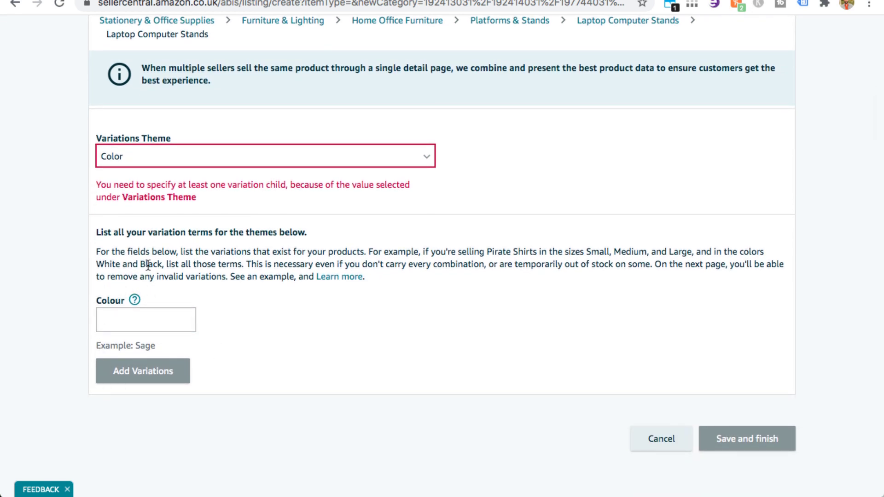
{"action": "left_click", "coordinate": [136, 321]}
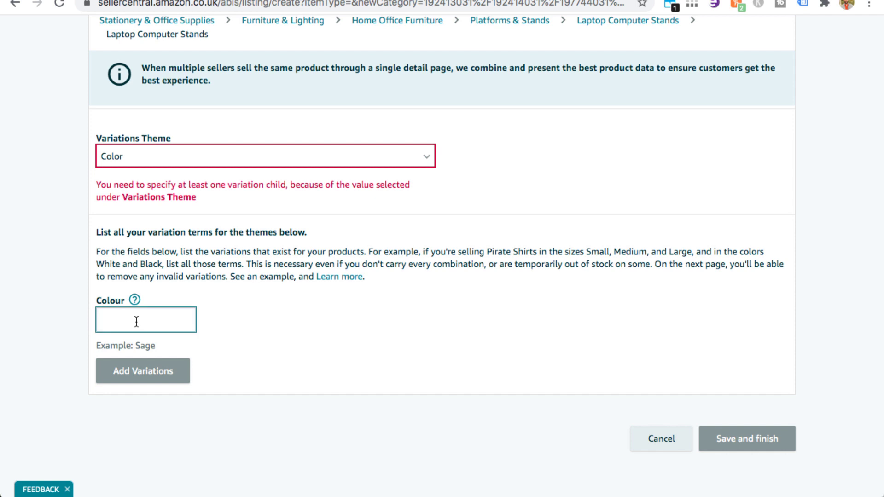
{"action": "type", "text": "B"}
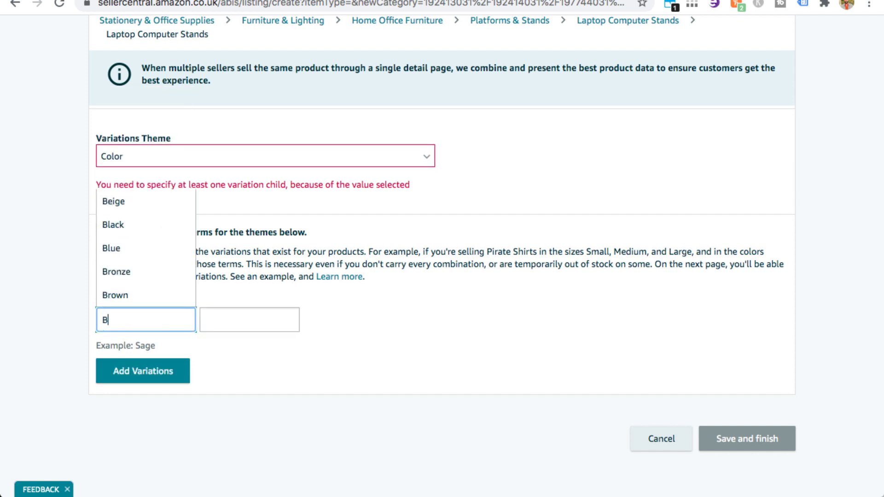
{"action": "type", "text": "lue"}
{"action": "left_click", "coordinate": [232, 319]}
{"action": "type", "text": "G"}
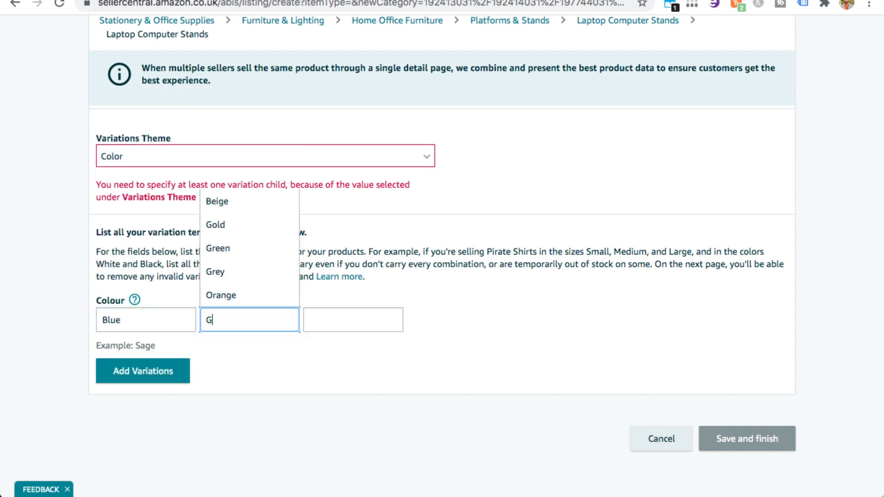
{"action": "type", "text": "reen"}
{"action": "left_click", "coordinate": [350, 318]}
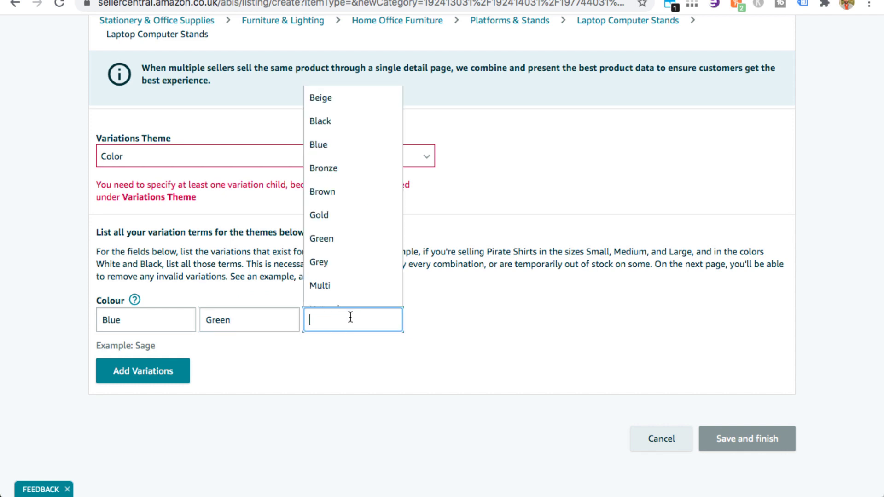
{"action": "type", "text": "Red"}
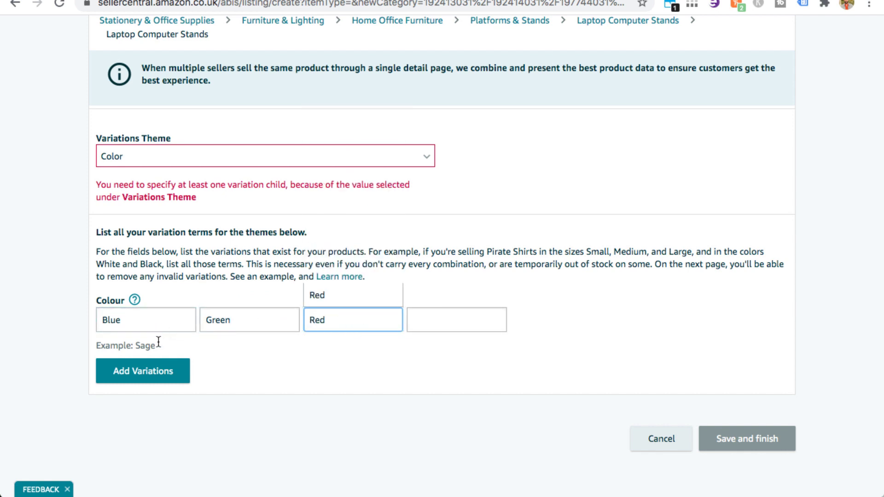
{"action": "left_click", "coordinate": [146, 377]}
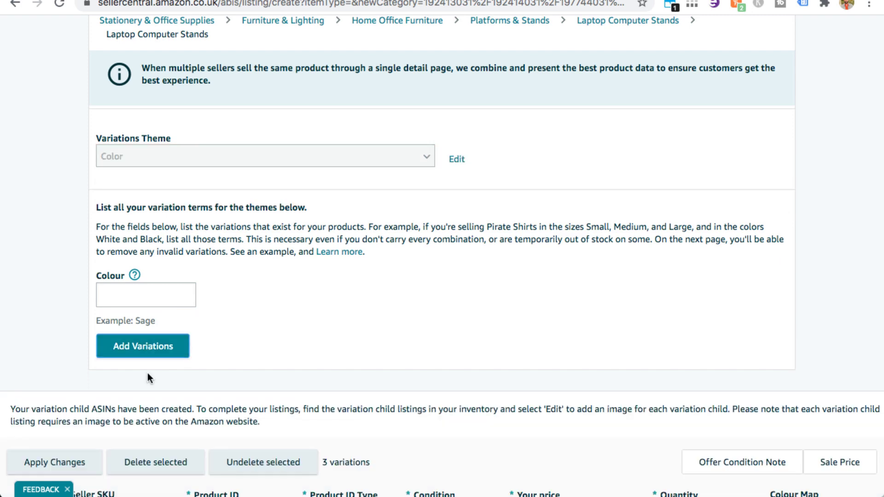
{"action": "scroll", "coordinate": [148, 374], "scroll_direction": "down", "scroll_amount": 6}
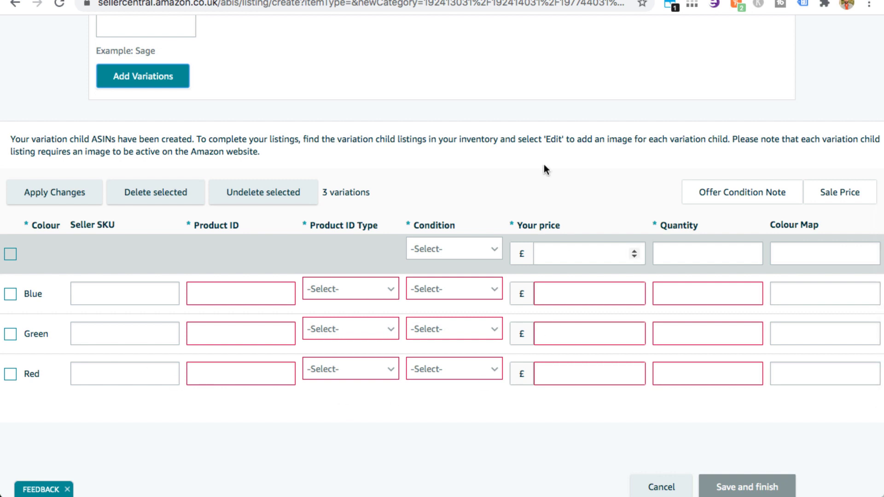
{"action": "scroll", "coordinate": [456, 340], "scroll_direction": "down", "scroll_amount": 1}
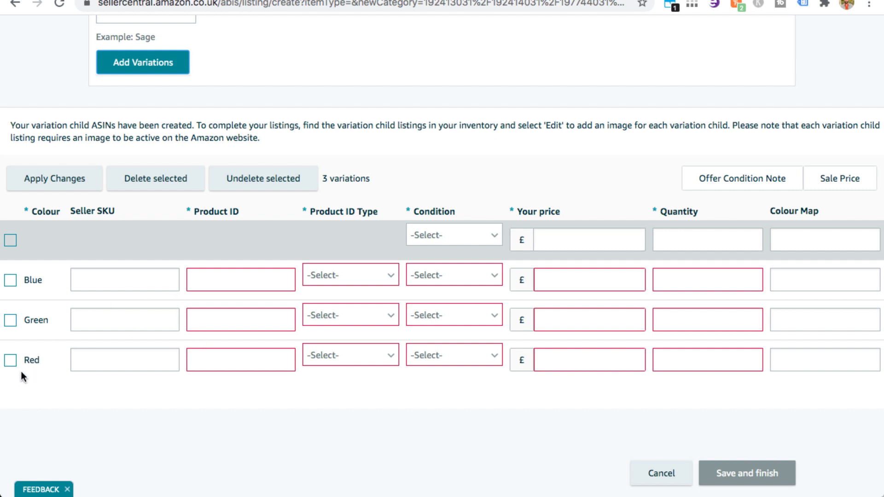
Set the Product ID Type to ASIN for the Blue, Green and Red rows.
{"action": "left_click", "coordinate": [361, 277]}
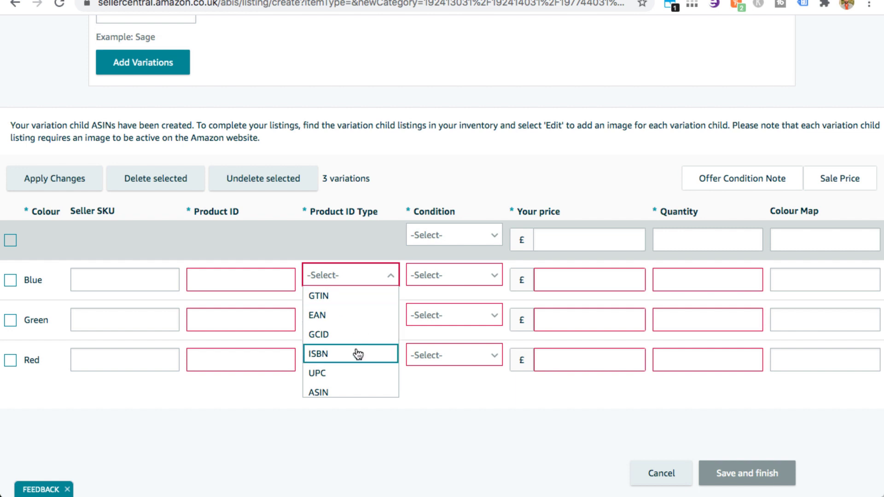
{"action": "left_click", "coordinate": [341, 391]}
{"action": "left_click", "coordinate": [353, 322]}
{"action": "scroll", "coordinate": [348, 350], "scroll_direction": "down", "scroll_amount": 1}
{"action": "left_click", "coordinate": [337, 387]}
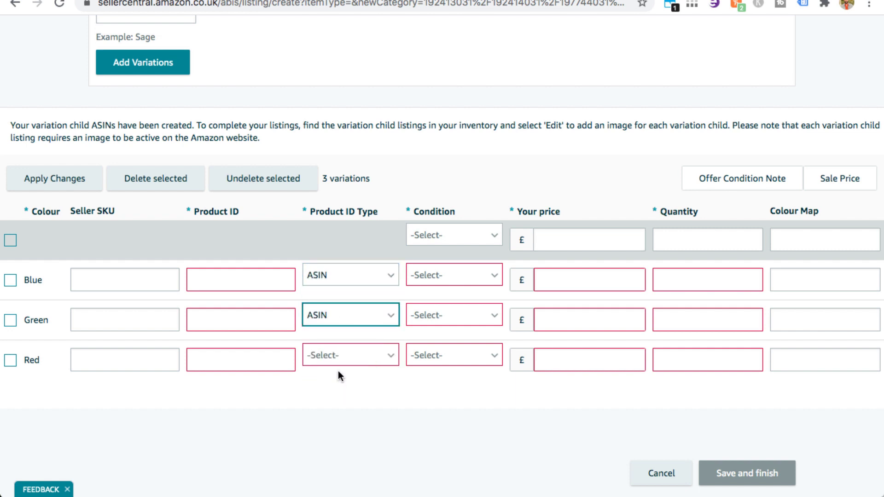
{"action": "left_click", "coordinate": [337, 358]}
{"action": "scroll", "coordinate": [335, 324], "scroll_direction": "down", "scroll_amount": 1}
{"action": "left_click", "coordinate": [335, 333]}
{"action": "scroll", "coordinate": [426, 374], "scroll_direction": "down", "scroll_amount": 1}
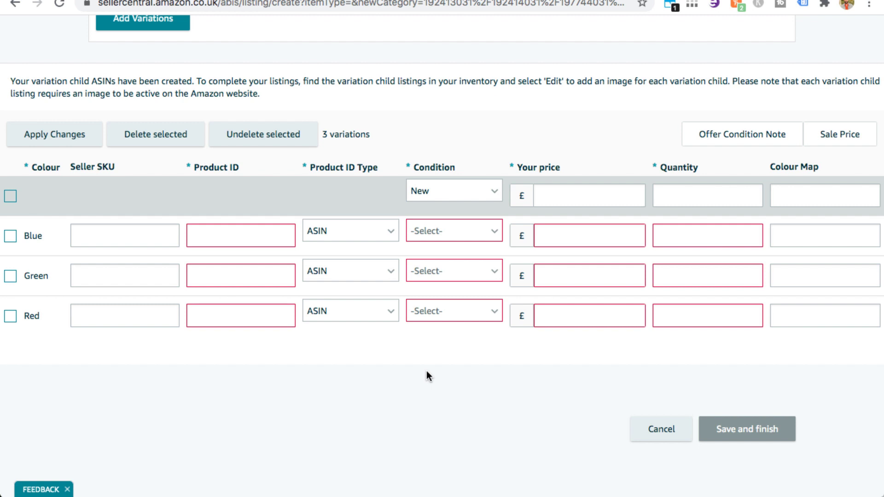
Set the Condition to New for the Blue, Green and Red rows.
{"action": "left_click", "coordinate": [461, 239]}
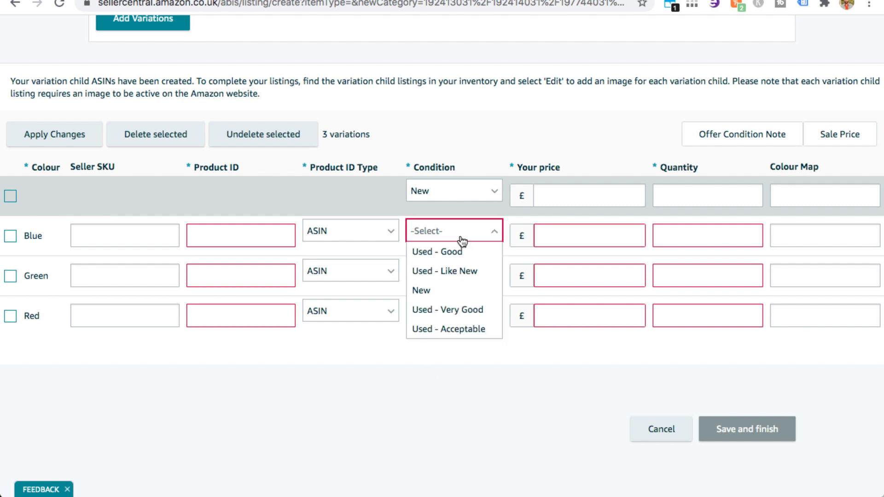
{"action": "left_click", "coordinate": [454, 291]}
{"action": "left_click", "coordinate": [456, 274]}
{"action": "left_click", "coordinate": [451, 328]}
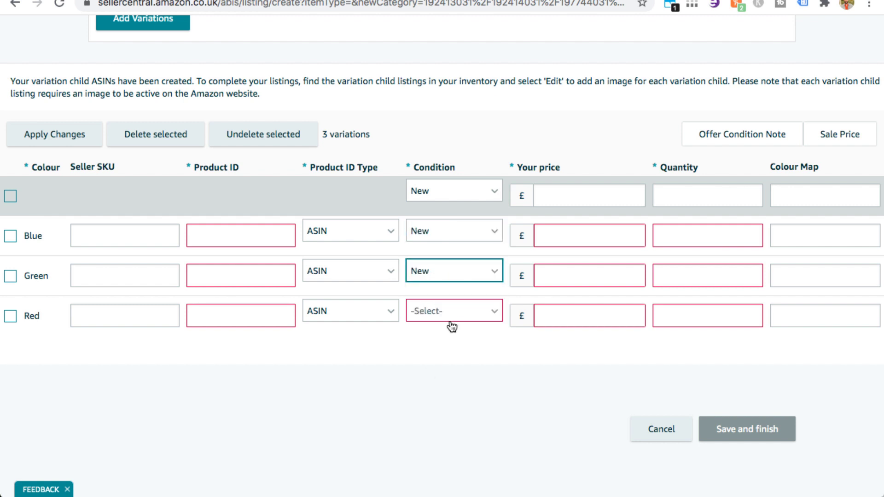
{"action": "left_click", "coordinate": [452, 316]}
{"action": "left_click", "coordinate": [452, 274]}
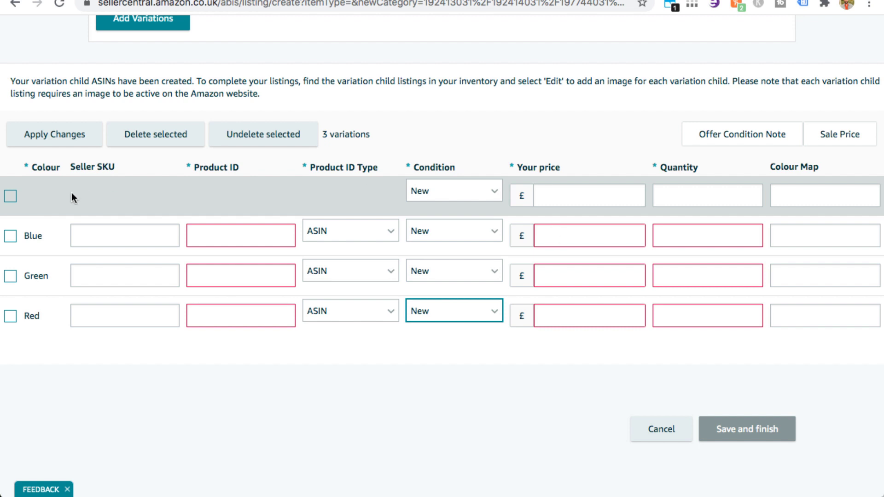
Price the Blue, Green and Red variations at 15 each.
{"action": "left_click", "coordinate": [554, 239]}
{"action": "type", "text": "15"}
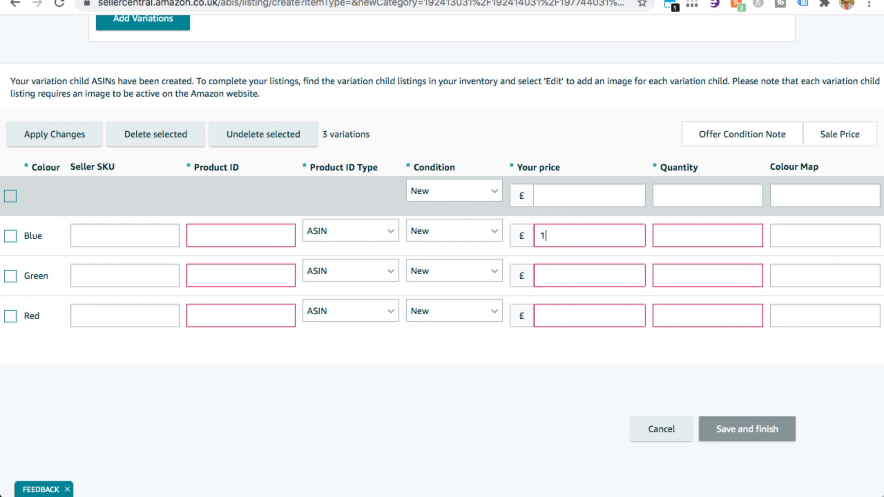
{"action": "left_click", "coordinate": [555, 275]}
{"action": "type", "text": "15"}
{"action": "left_click", "coordinate": [558, 310]}
{"action": "type", "text": "15"}
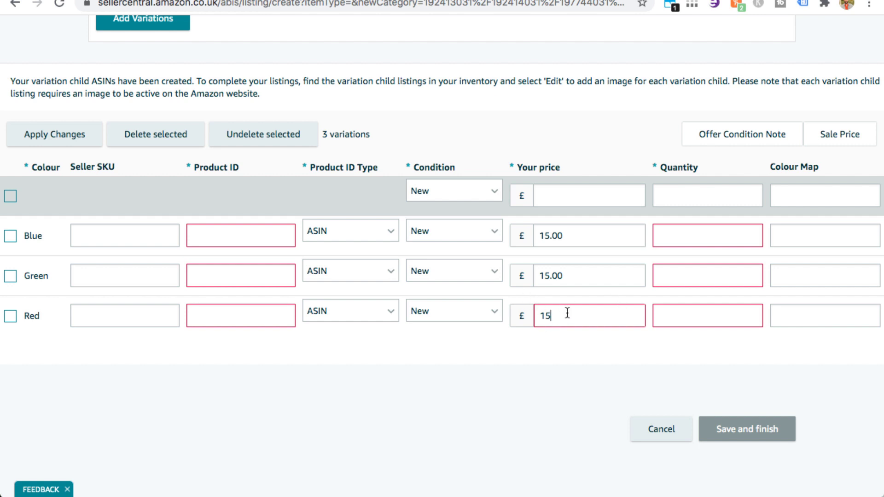
{"action": "left_click", "coordinate": [359, 396]}
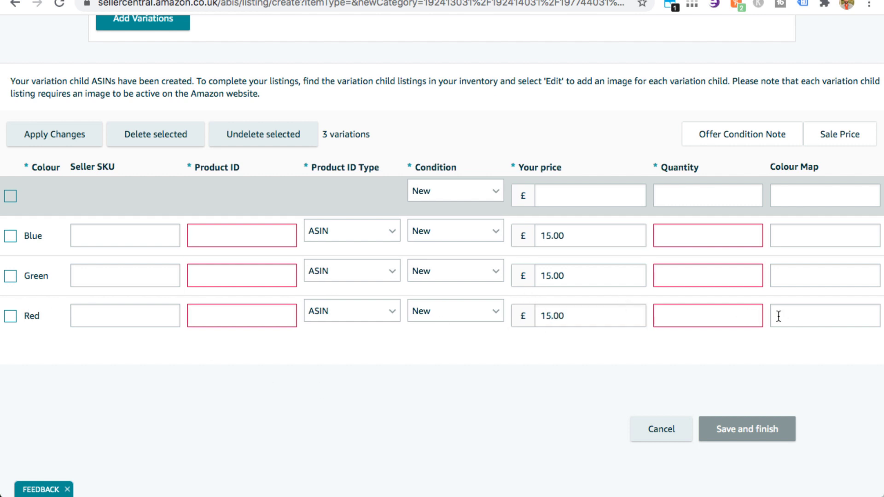
Set quantity 0 for the Blue, Green and Red variations.
{"action": "left_click", "coordinate": [725, 243]}
{"action": "type", "text": "0"}
{"action": "left_click", "coordinate": [724, 275]}
{"action": "type", "text": "0"}
{"action": "left_click", "coordinate": [720, 315]}
{"action": "type", "text": "0"}
{"action": "left_click", "coordinate": [682, 350]}
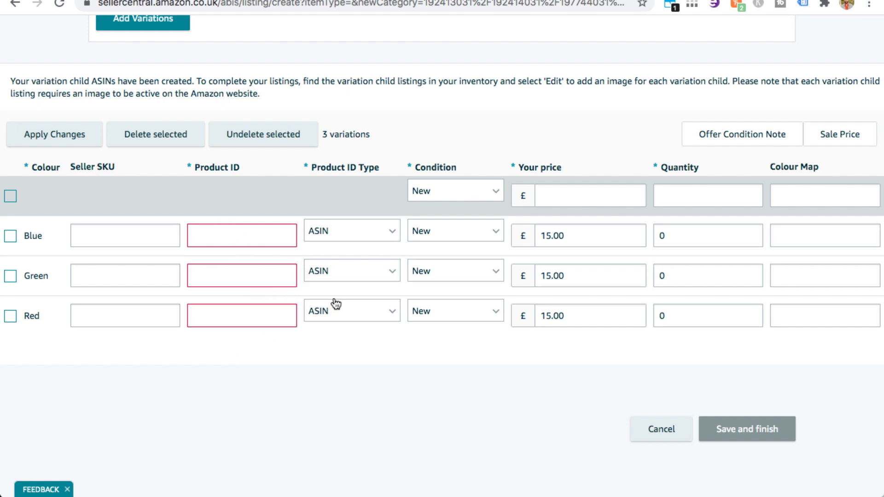
{"action": "scroll", "coordinate": [416, 345], "scroll_direction": "up", "scroll_amount": 6}
{"action": "scroll", "coordinate": [416, 346], "scroll_direction": "up", "scroll_amount": 3}
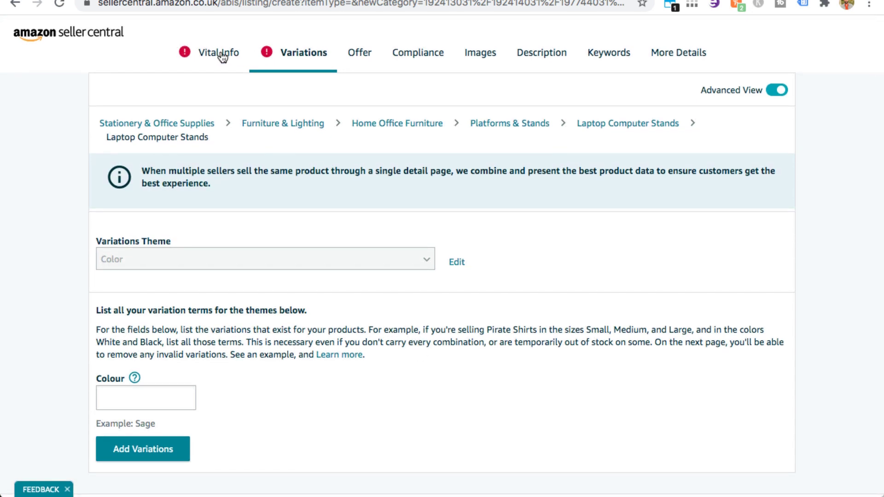
In Vital Info, paste the title and trim it to 'Techlab Easy Riser Portable Ergonomic Laptop Cooling Stand'.
{"action": "left_click", "coordinate": [222, 54]}
{"action": "scroll", "coordinate": [237, 253], "scroll_direction": "down", "scroll_amount": 1}
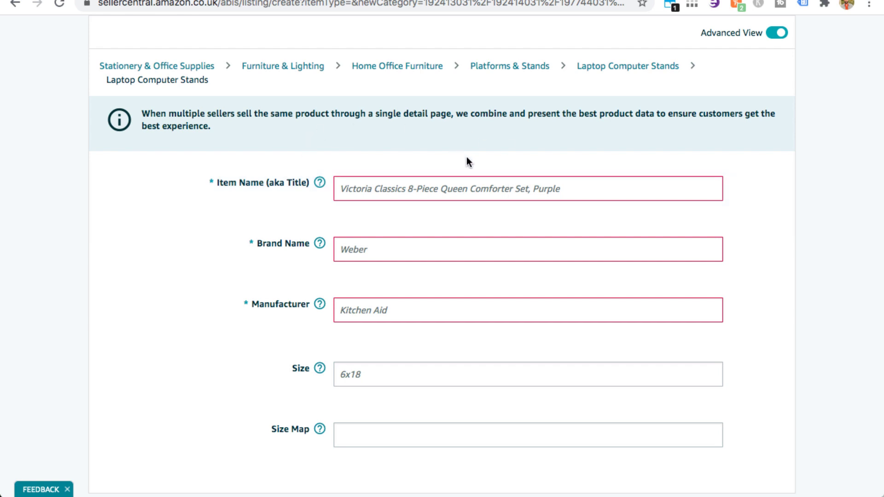
{"action": "scroll", "coordinate": [873, 228], "scroll_direction": "down", "scroll_amount": 1}
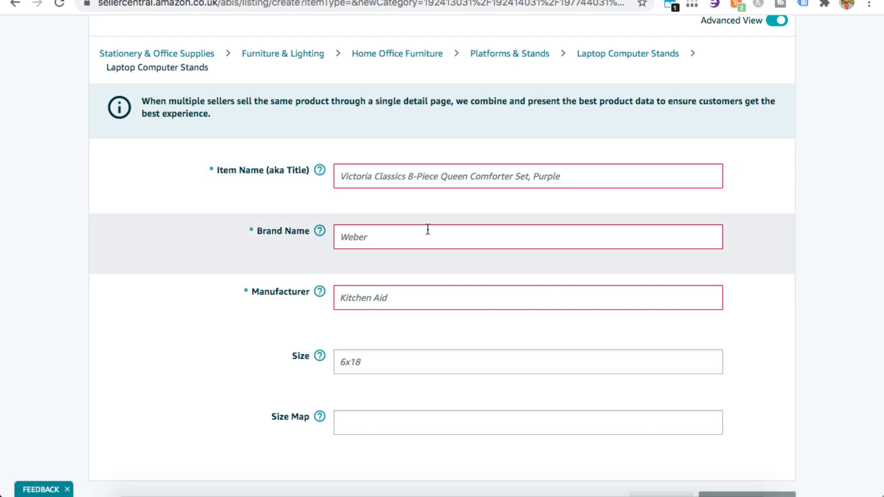
{"action": "left_click", "coordinate": [438, 170]}
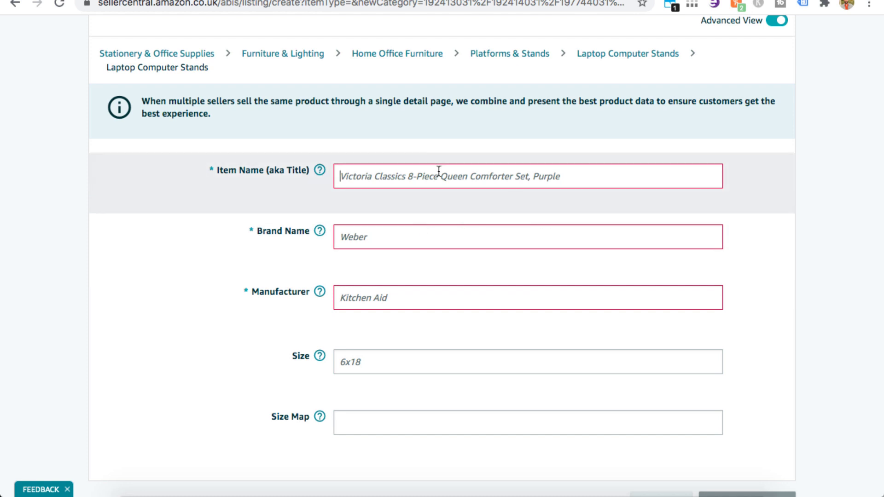
{"action": "type", "text": "Techlab Easy Riser Portable Ergonomic Laptop Cooling Stand - Blue"}
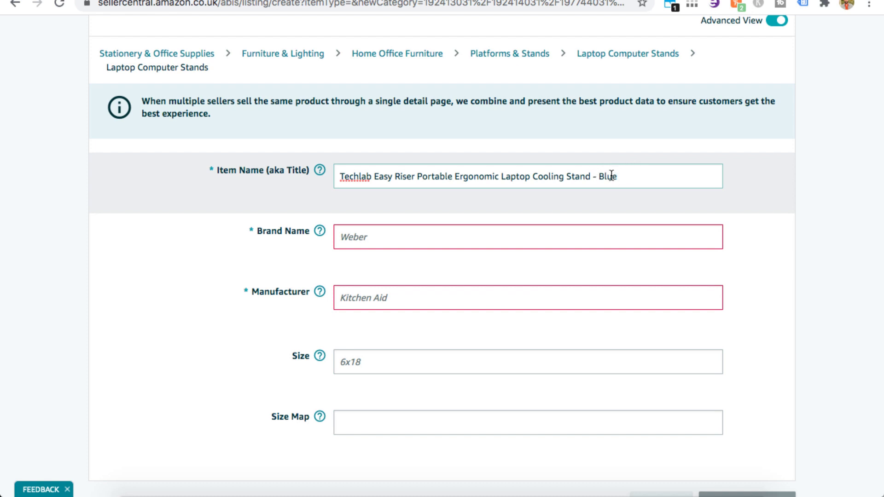
{"action": "key", "text": "BackSpace"}
{"action": "key", "text": "BackSpace"}
{"action": "key", "text": "BackSpace"}
{"action": "key", "text": "BackSpace"}
{"action": "key", "text": "BackSpace"}
{"action": "key", "text": "BackSpace"}
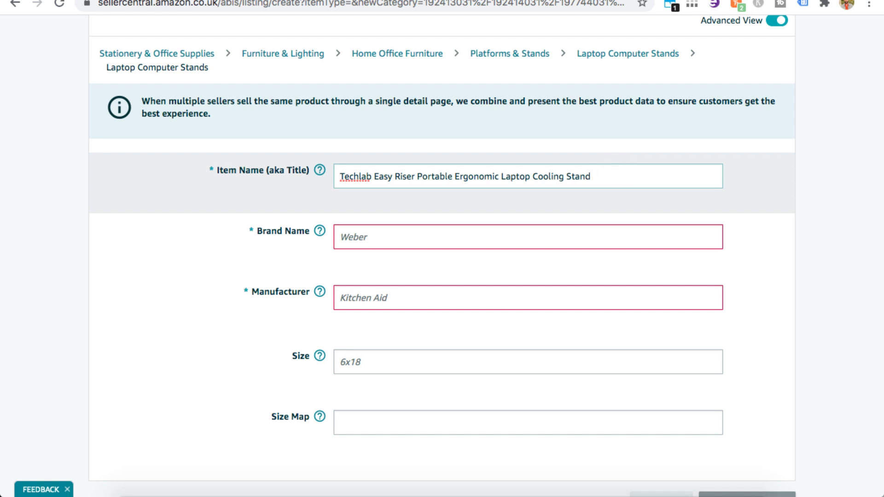